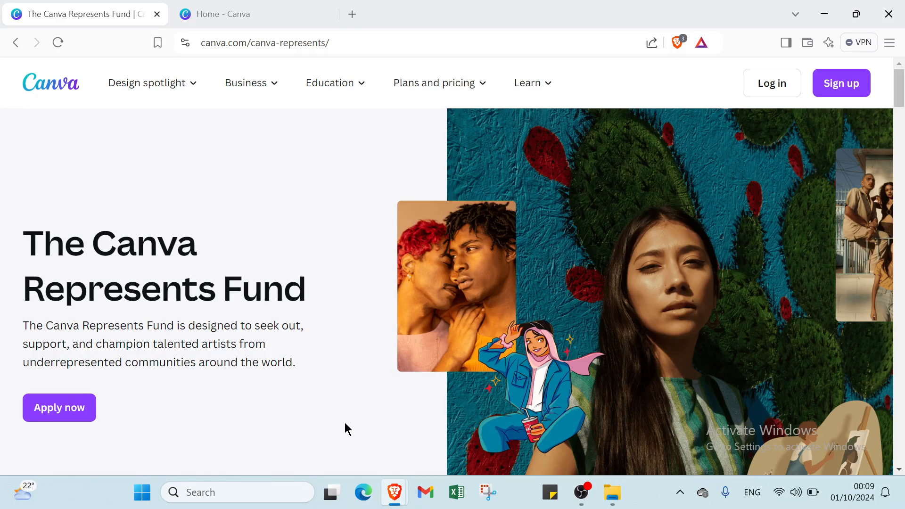
Examine the Canva Represents Fund page, including its content, artist application and diversity commitment sections.
{"action": "mouse_move", "coordinate": [219, 81]}
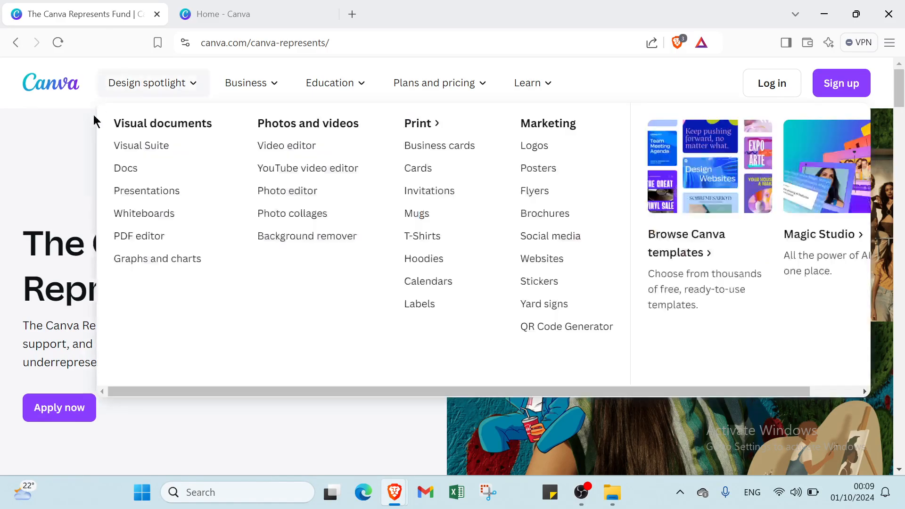
{"action": "scroll", "coordinate": [89, 137], "scroll_direction": "down", "scroll_amount": 9}
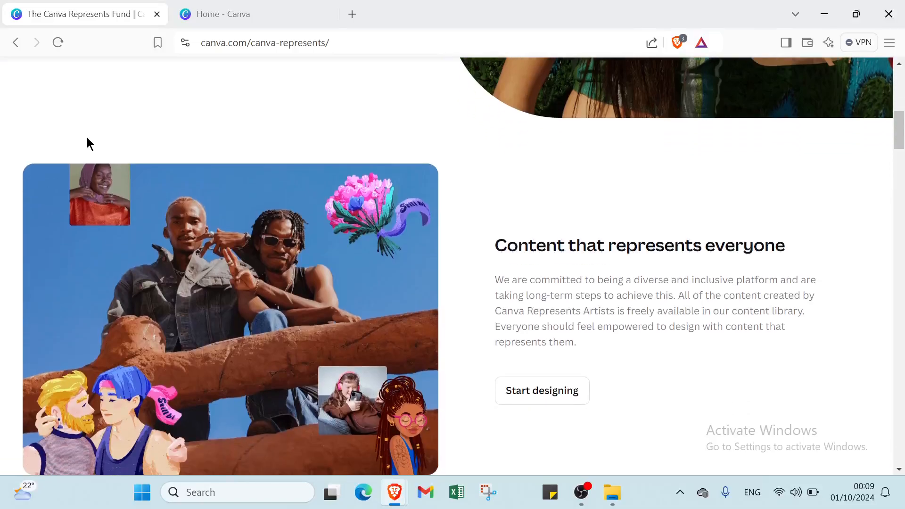
{"action": "scroll", "coordinate": [5, 155], "scroll_direction": "down", "scroll_amount": 3}
{"action": "scroll", "coordinate": [5, 156], "scroll_direction": "down", "scroll_amount": 5}
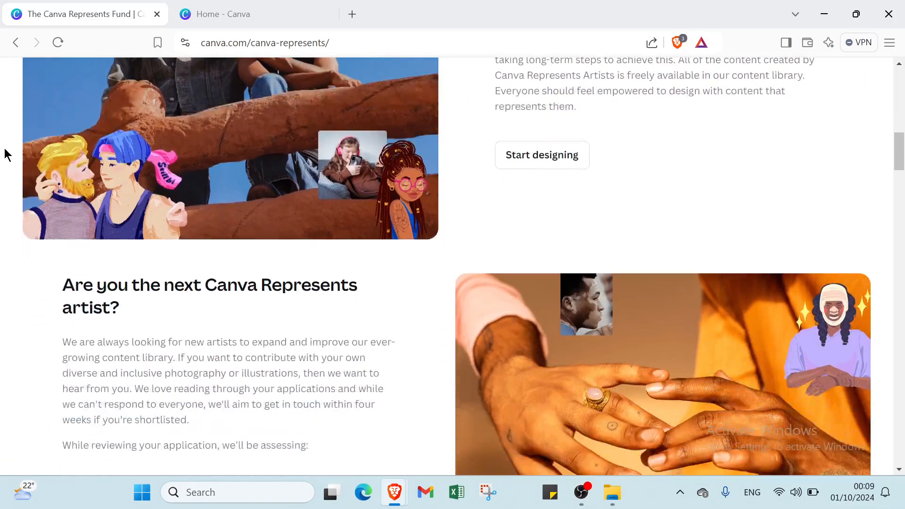
{"action": "scroll", "coordinate": [6, 154], "scroll_direction": "down", "scroll_amount": 4}
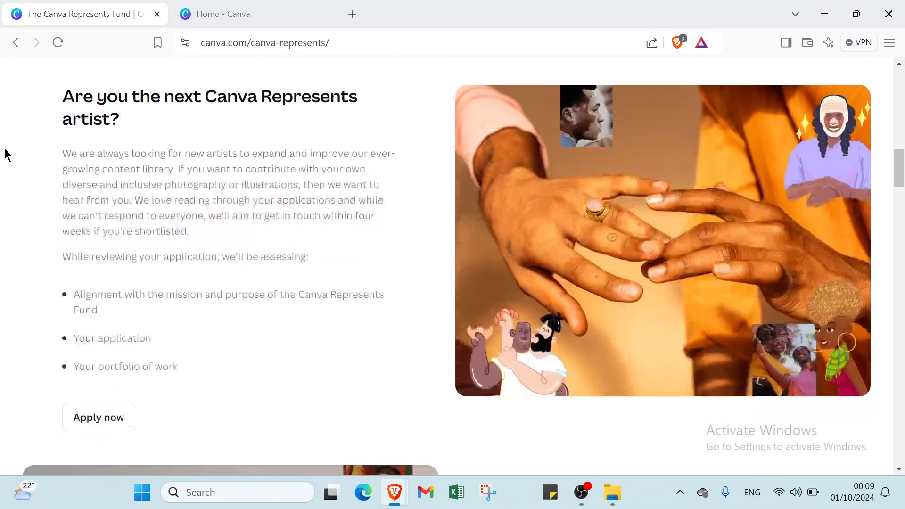
{"action": "scroll", "coordinate": [5, 155], "scroll_direction": "down", "scroll_amount": 5}
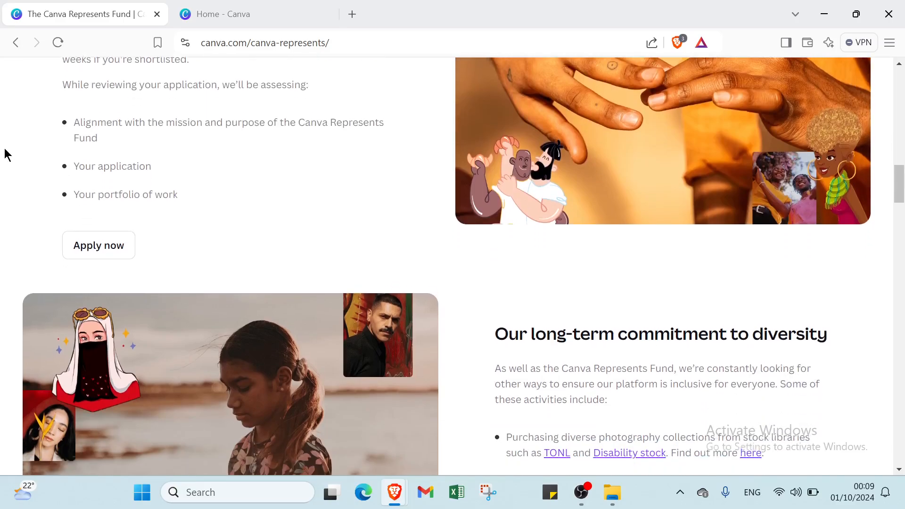
{"action": "scroll", "coordinate": [6, 154], "scroll_direction": "down", "scroll_amount": 5}
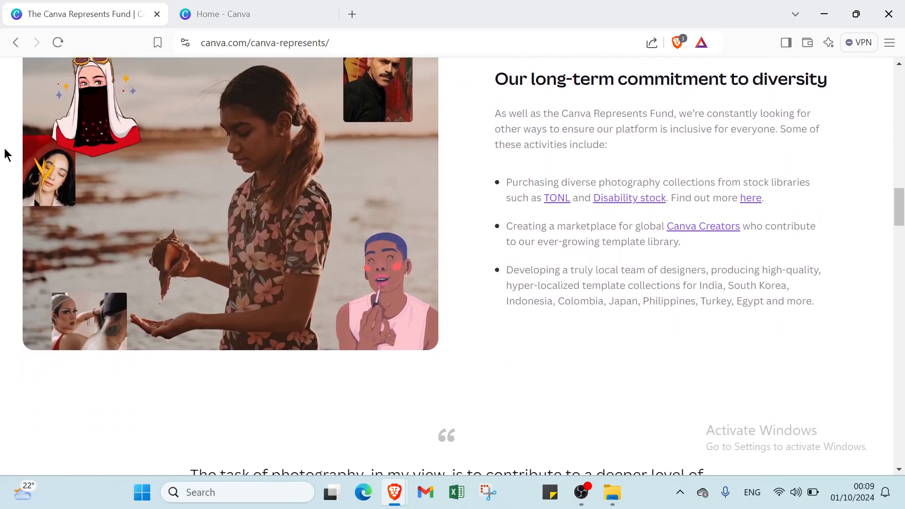
{"action": "scroll", "coordinate": [6, 154], "scroll_direction": "up", "scroll_amount": 3}
{"action": "scroll", "coordinate": [6, 155], "scroll_direction": "up", "scroll_amount": 20}
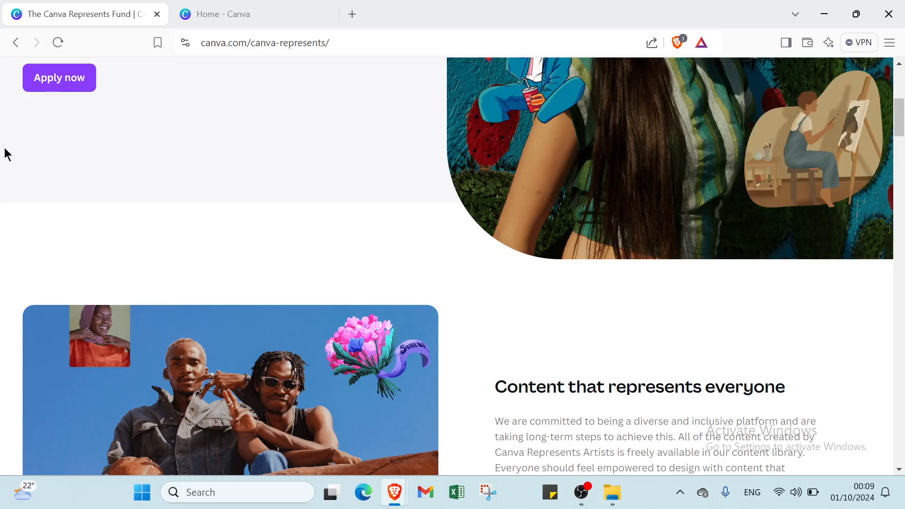
{"action": "scroll", "coordinate": [243, 355], "scroll_direction": "up", "scroll_amount": 7}
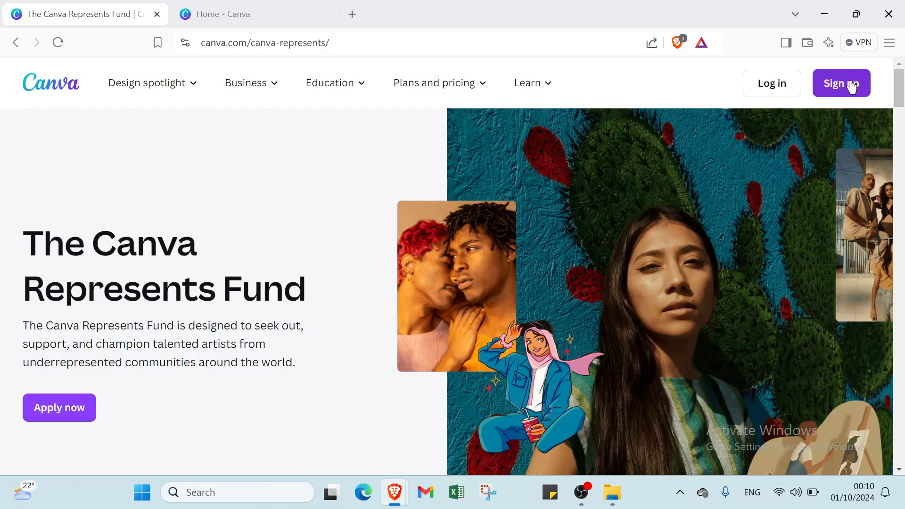
Switch to the Canva home page and look through the recent designs.
{"action": "left_click", "coordinate": [220, 8]}
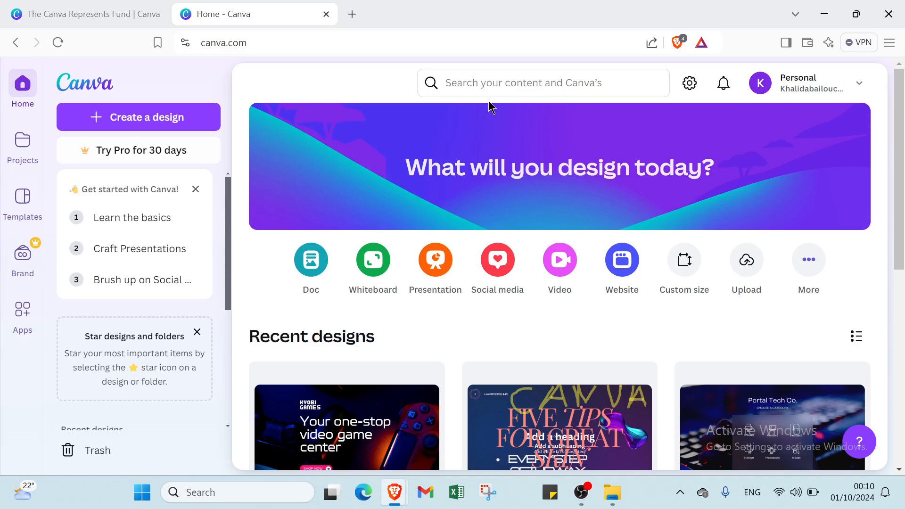
{"action": "scroll", "coordinate": [489, 101], "scroll_direction": "down", "scroll_amount": 6}
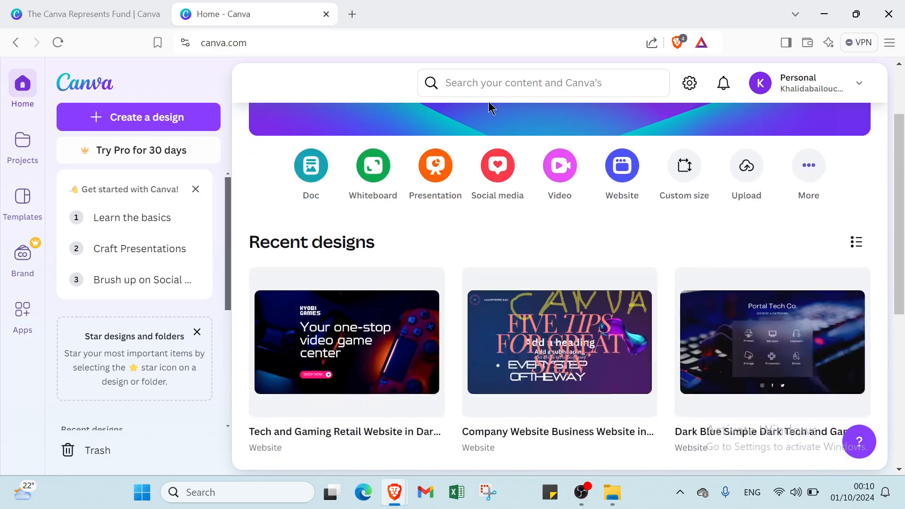
{"action": "scroll", "coordinate": [489, 103], "scroll_direction": "down", "scroll_amount": 3}
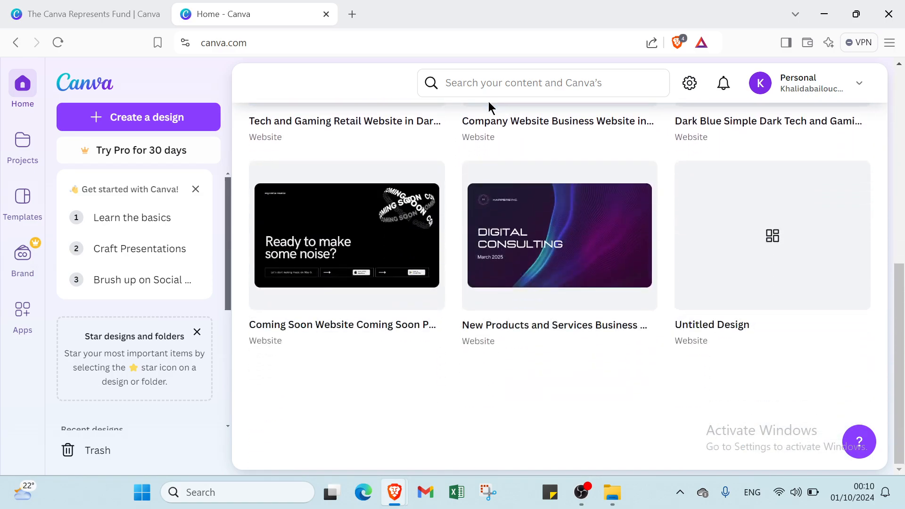
{"action": "scroll", "coordinate": [489, 101], "scroll_direction": "up", "scroll_amount": 9}
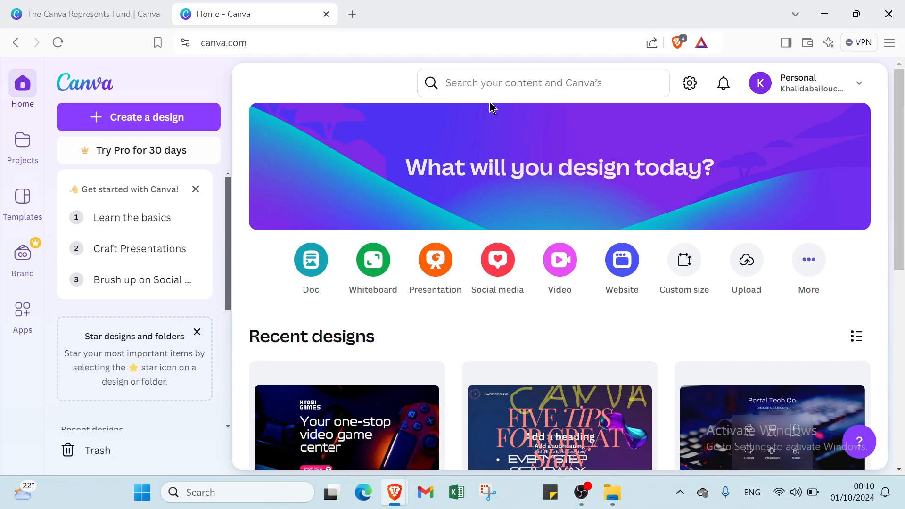
Search Canva Templates for "websites".
{"action": "left_click", "coordinate": [486, 81]}
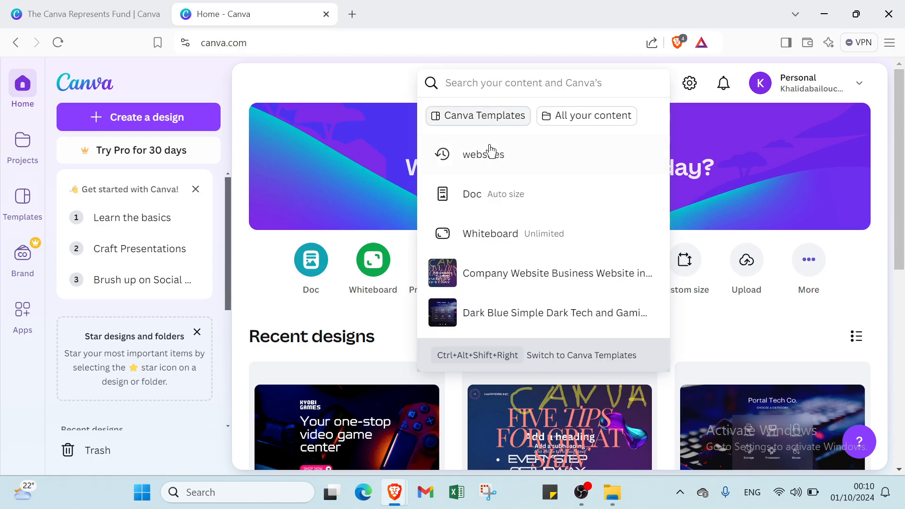
{"action": "left_click", "coordinate": [491, 118]}
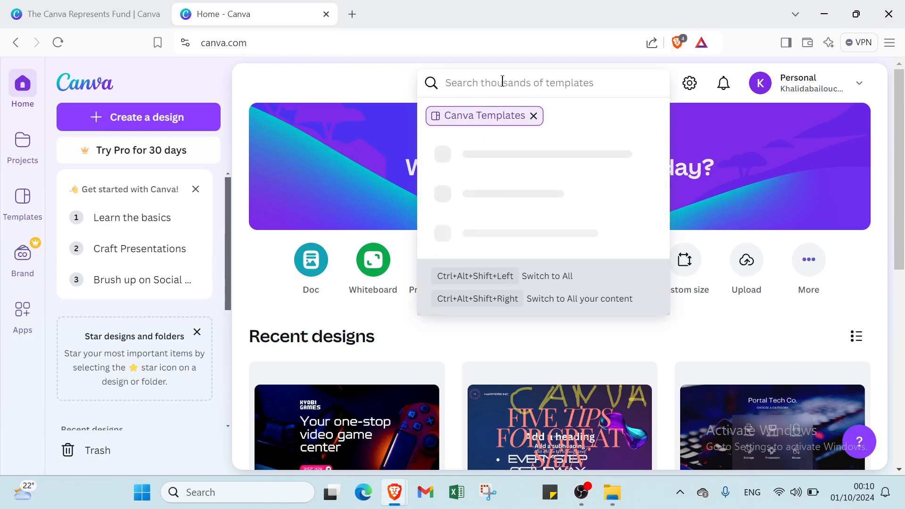
{"action": "left_click", "coordinate": [485, 162]}
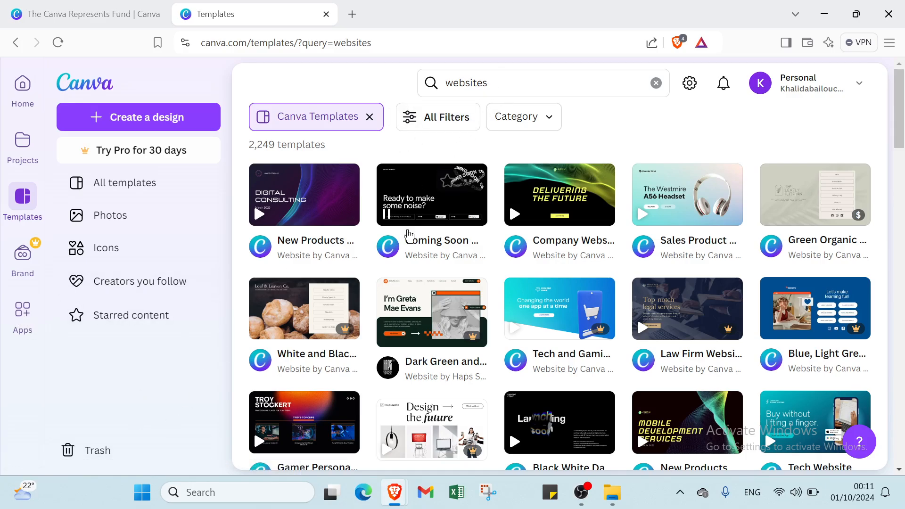
View the details of the Tech and Gaming Service Website template and return to the template results.
{"action": "left_click", "coordinate": [526, 324]}
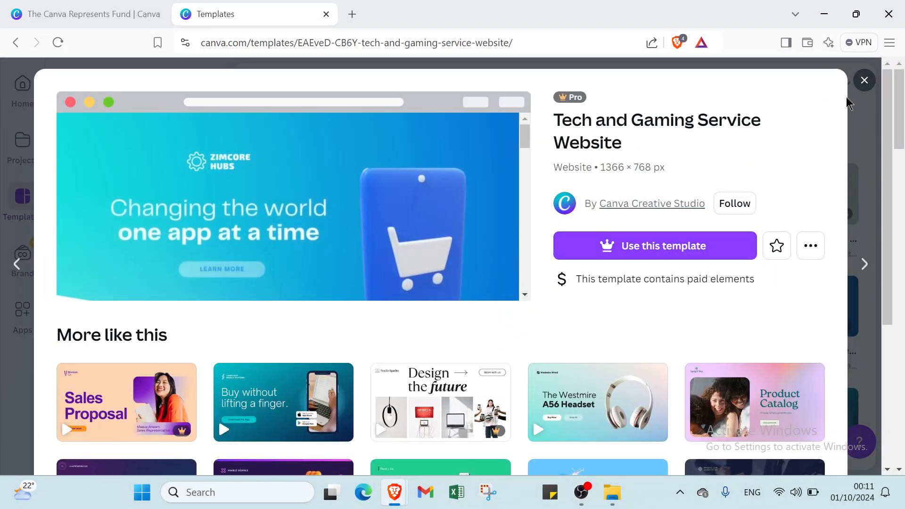
{"action": "left_click", "coordinate": [865, 81]}
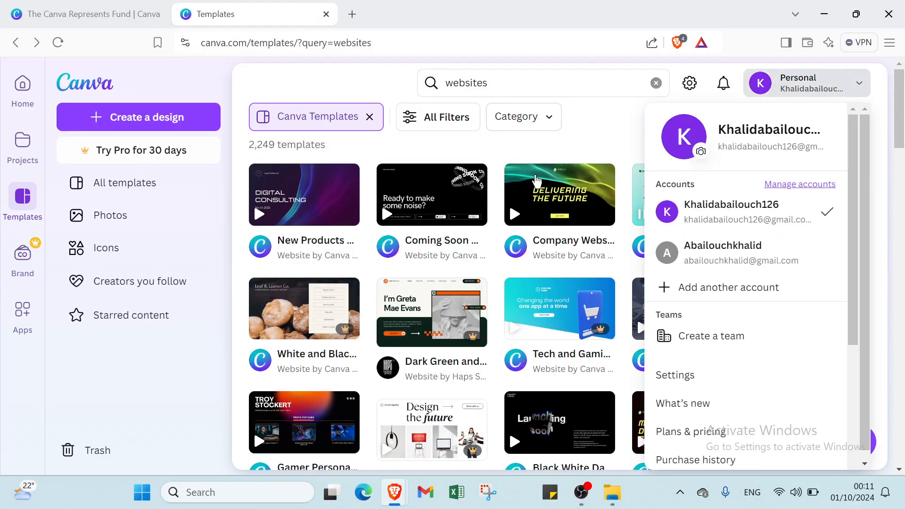
{"action": "left_click", "coordinate": [432, 210]}
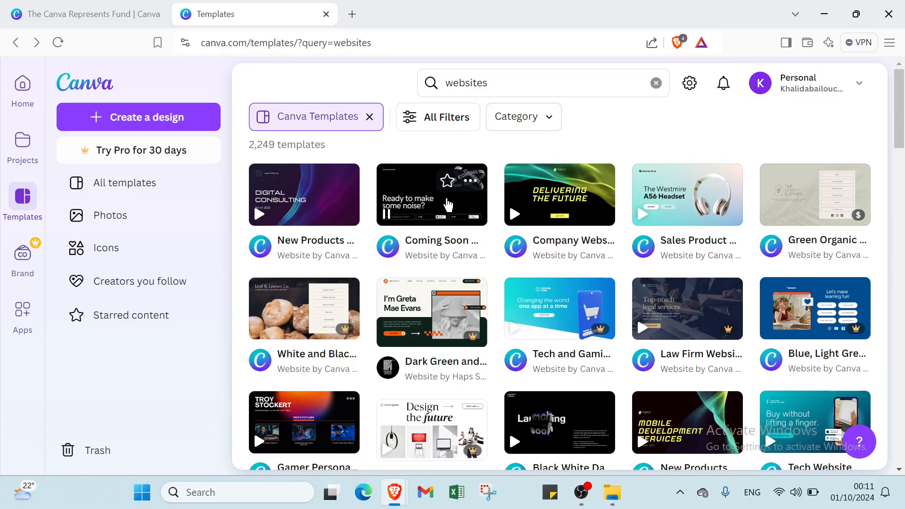
Open the black and white futuristic Coming Soon Website template for customization.
{"action": "left_click", "coordinate": [432, 207]}
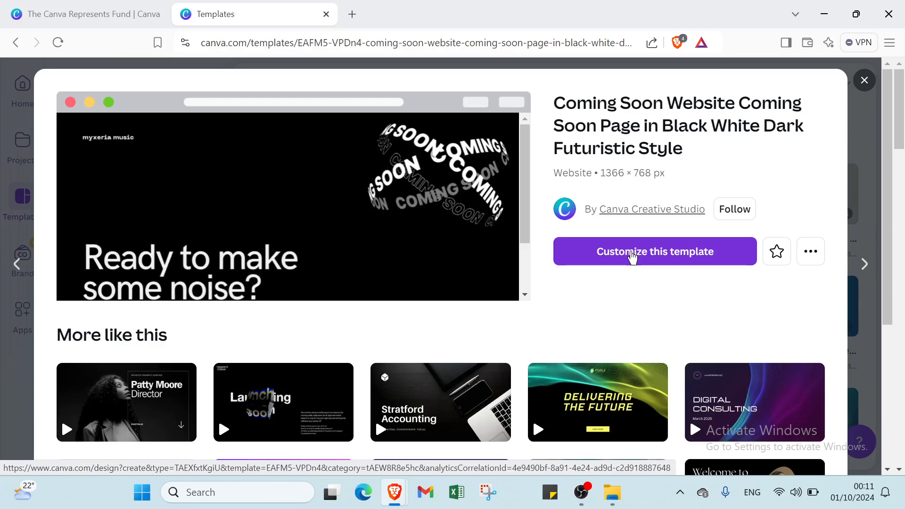
{"action": "left_click", "coordinate": [631, 254]}
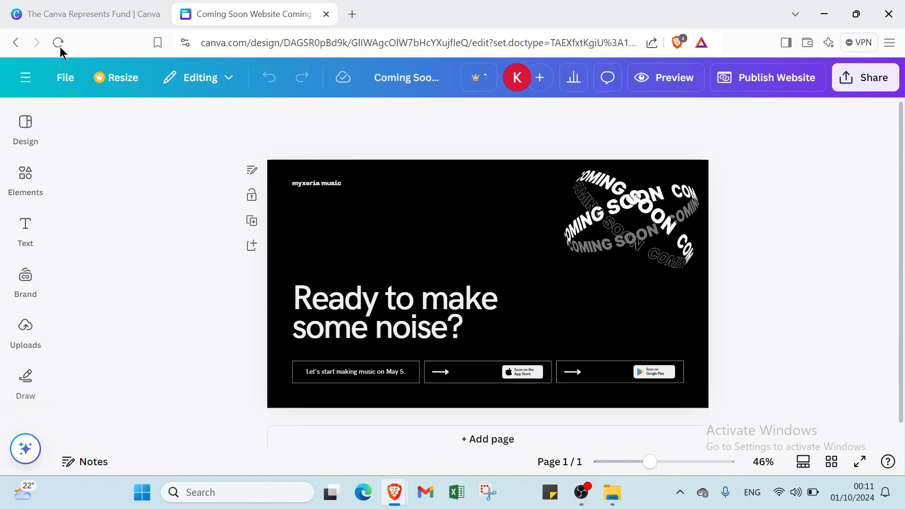
Review the file options available for the Coming Soon website design.
{"action": "left_click", "coordinate": [64, 81]}
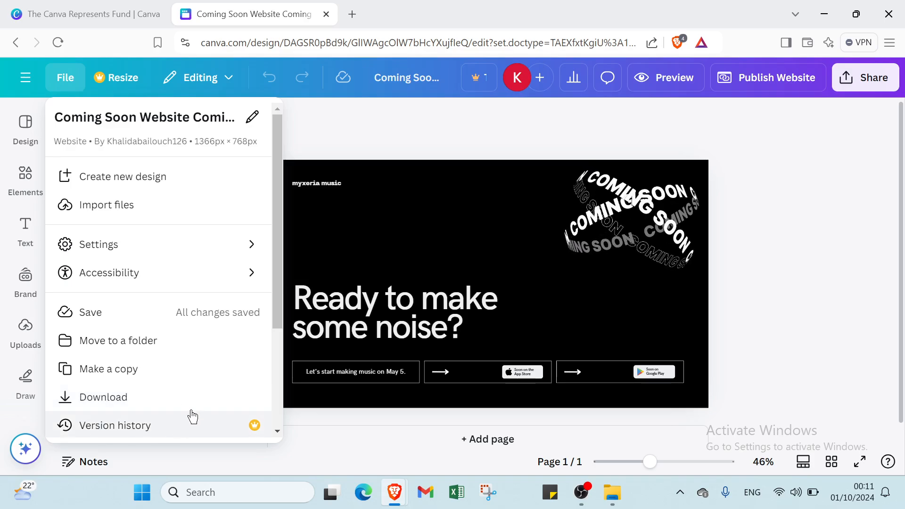
{"action": "scroll", "coordinate": [192, 416], "scroll_direction": "down", "scroll_amount": 3}
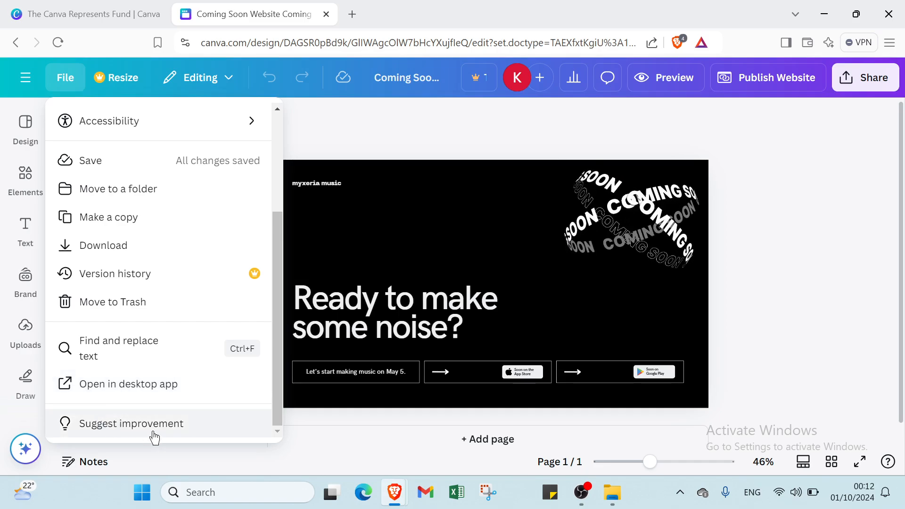
{"action": "left_click", "coordinate": [314, 441]}
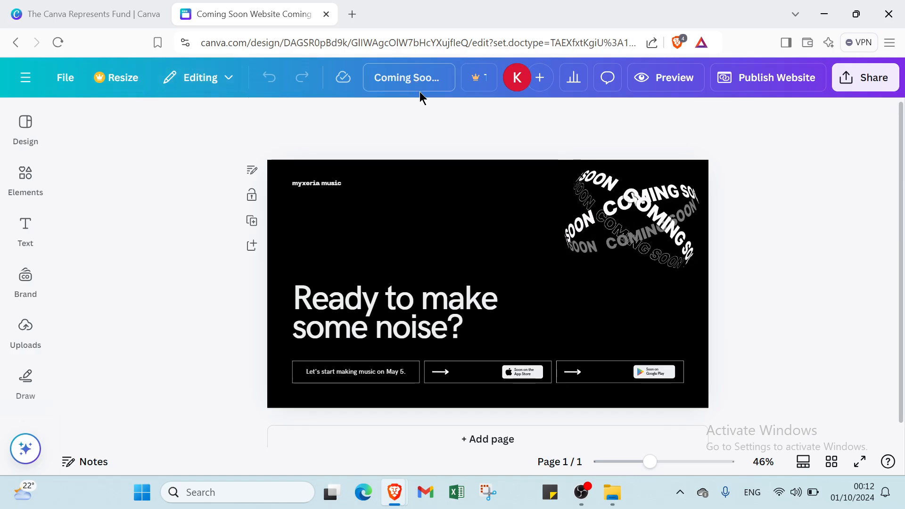
Check the editable design title and the Pro upgrade offer, leaving both without making a change.
{"action": "left_click", "coordinate": [434, 83]}
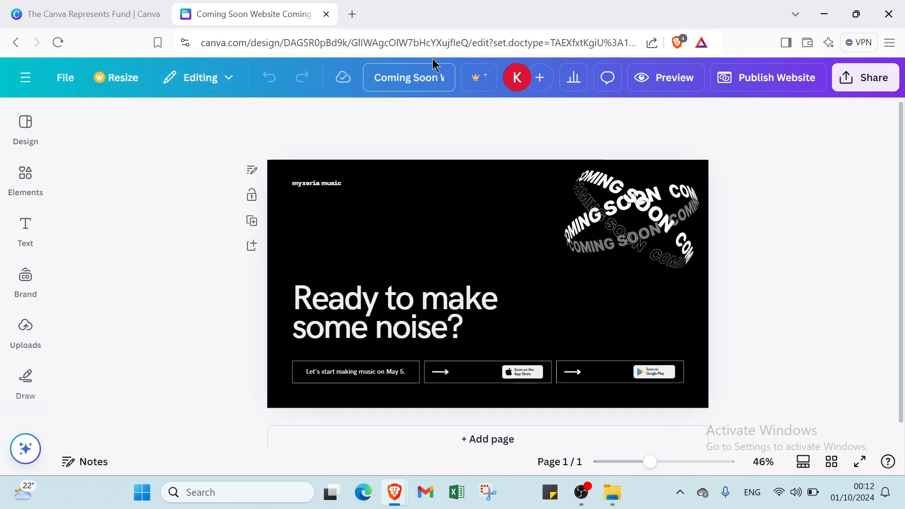
{"action": "left_click", "coordinate": [489, 88]}
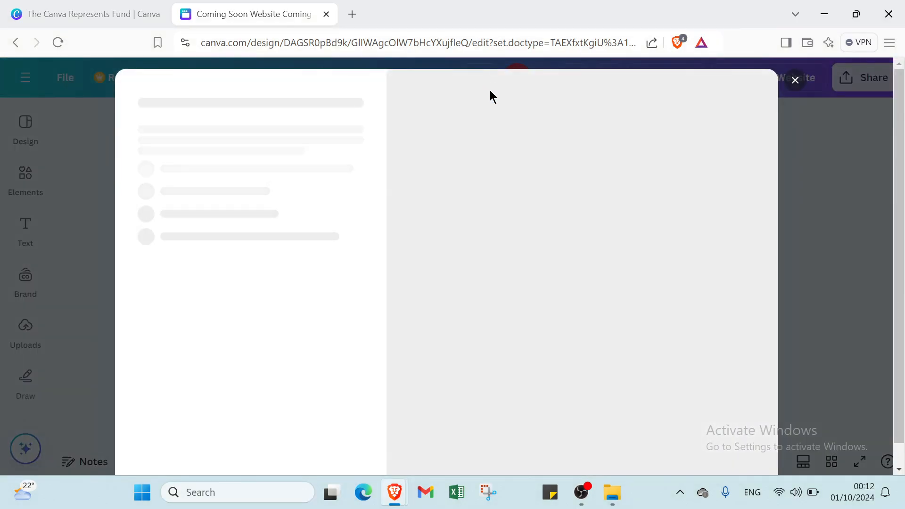
{"action": "left_click", "coordinate": [787, 82]}
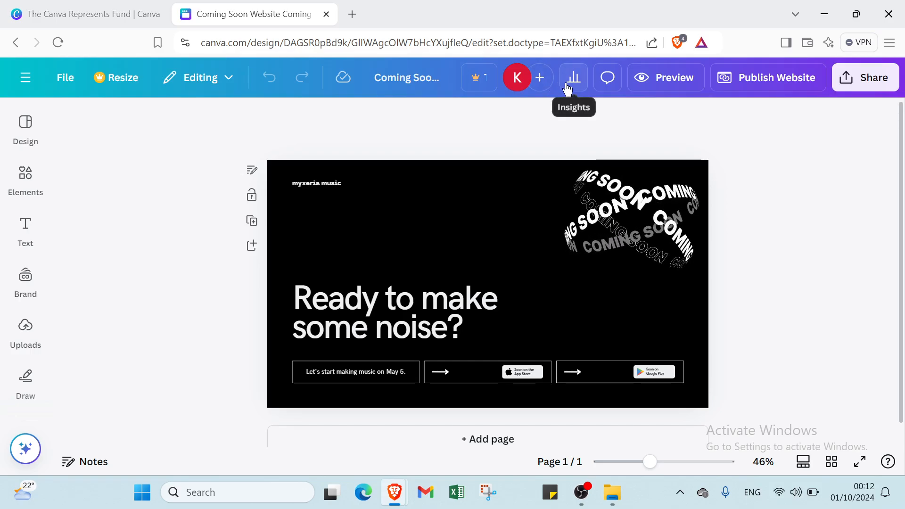
View the current page's comments and preview the website in its desktop layout, returning to the editor.
{"action": "left_click", "coordinate": [611, 84]}
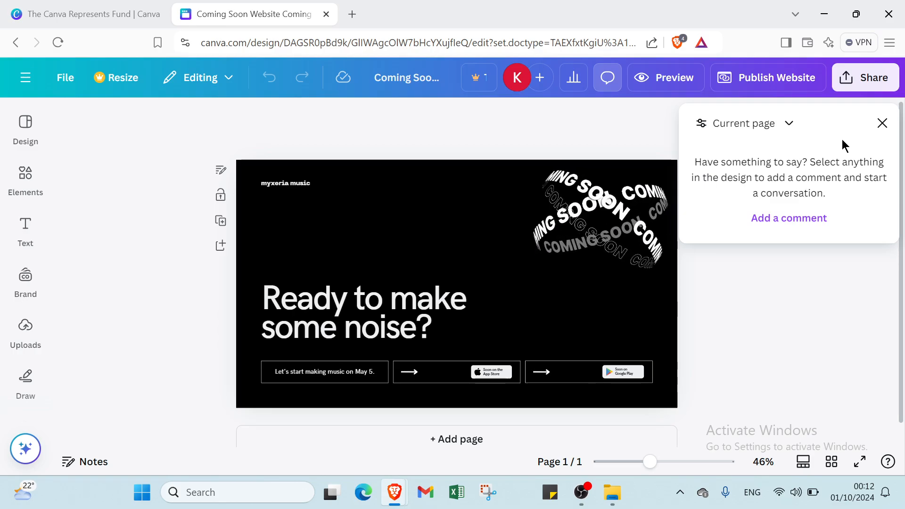
{"action": "left_click", "coordinate": [882, 123]}
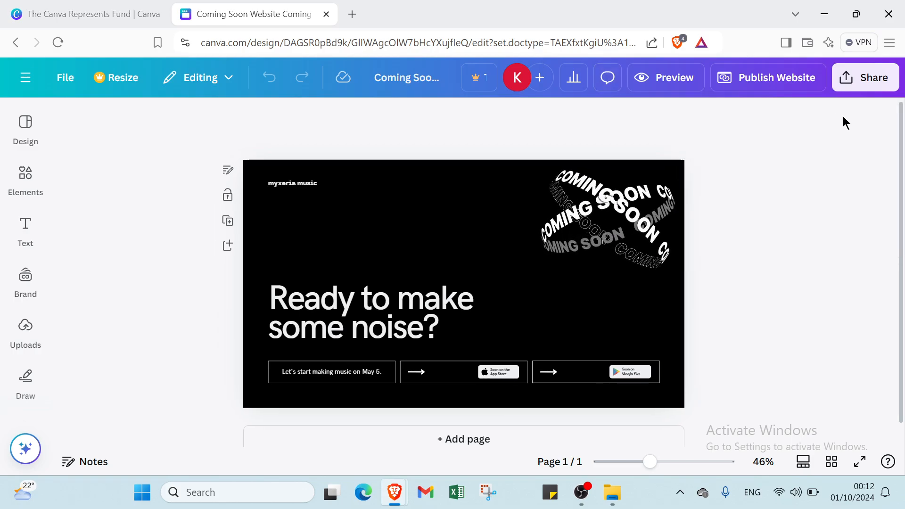
{"action": "left_click", "coordinate": [662, 79]}
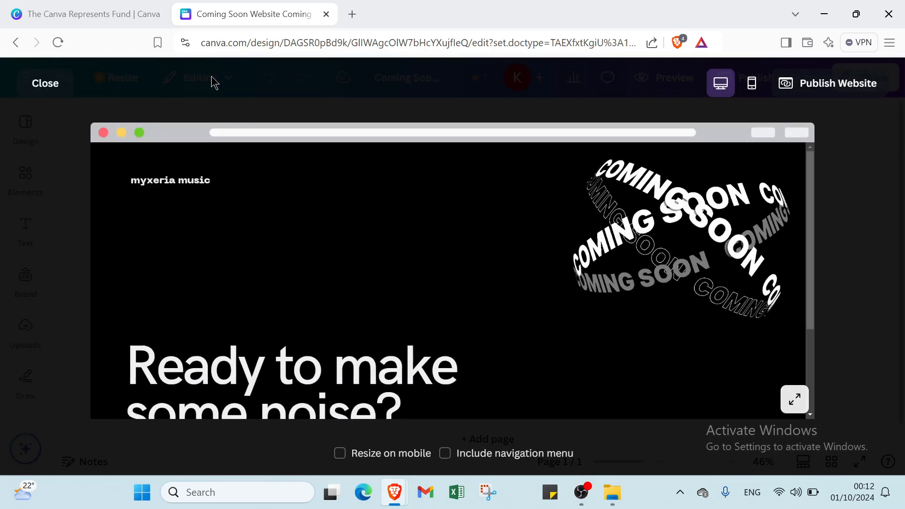
{"action": "left_click", "coordinate": [44, 88]}
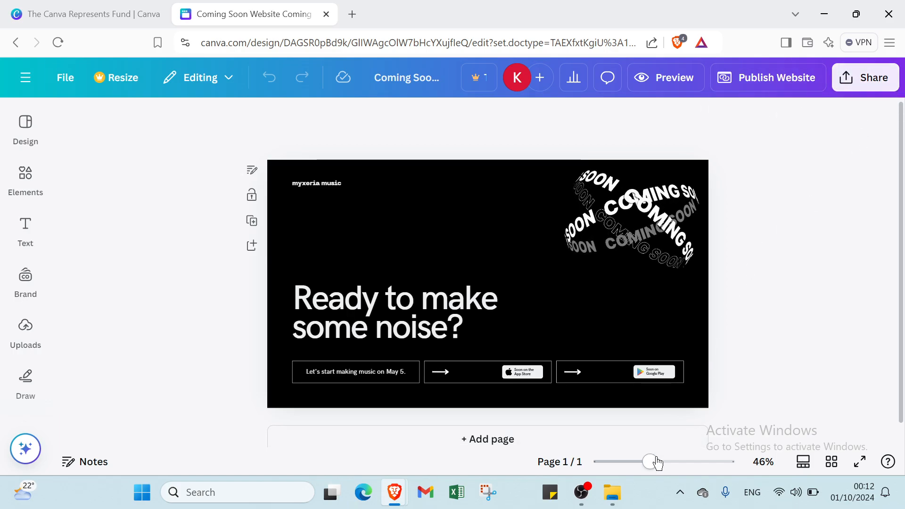
Zoom the canvas to 36% and try the thumbnail and grid page views, returning to scroll view.
{"action": "mouse_move", "coordinate": [651, 461]}
{"action": "left_mouse_down"}
{"action": "mouse_move", "coordinate": [706, 459]}
{"action": "mouse_move", "coordinate": [643, 461]}
{"action": "left_mouse_up"}
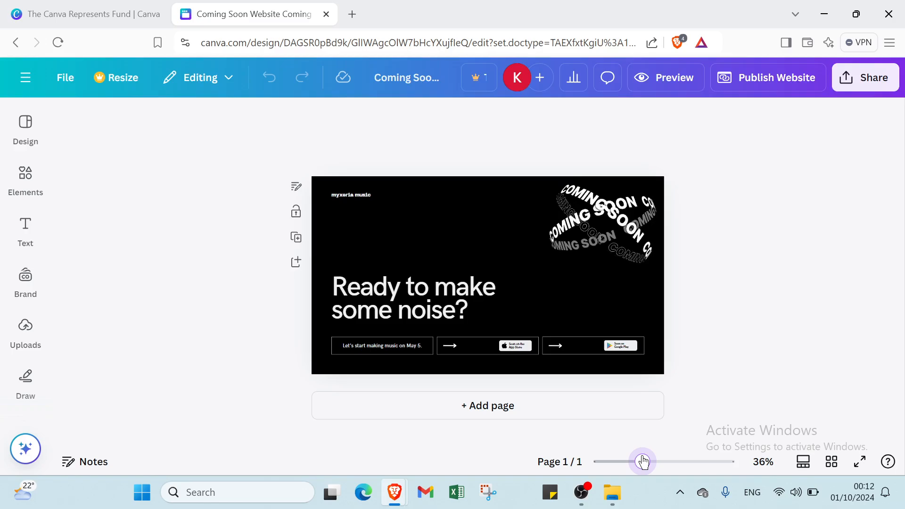
{"action": "left_click", "coordinate": [803, 467]}
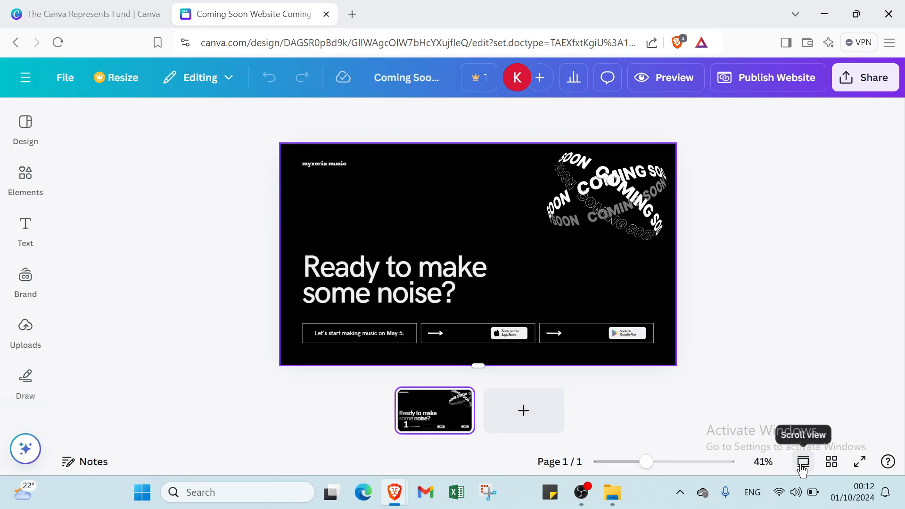
{"action": "left_click", "coordinate": [803, 465]}
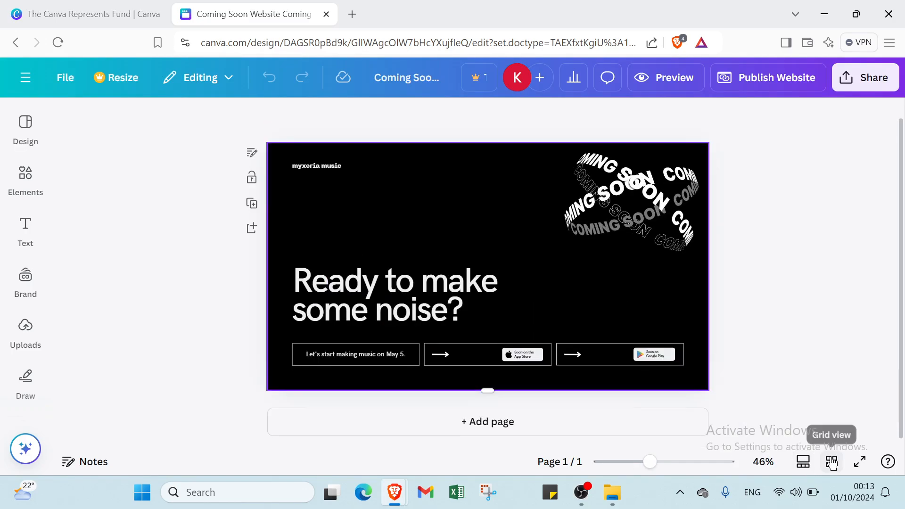
{"action": "left_click", "coordinate": [832, 464]}
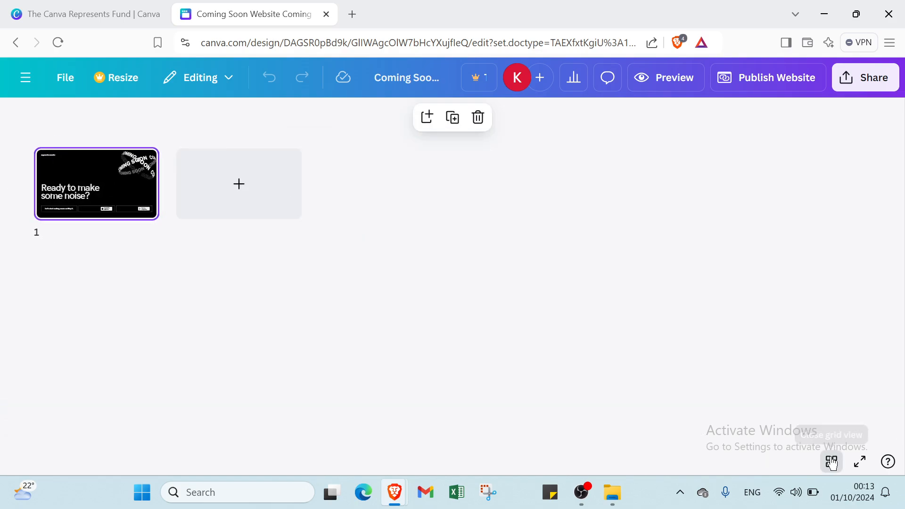
{"action": "left_click", "coordinate": [832, 463]}
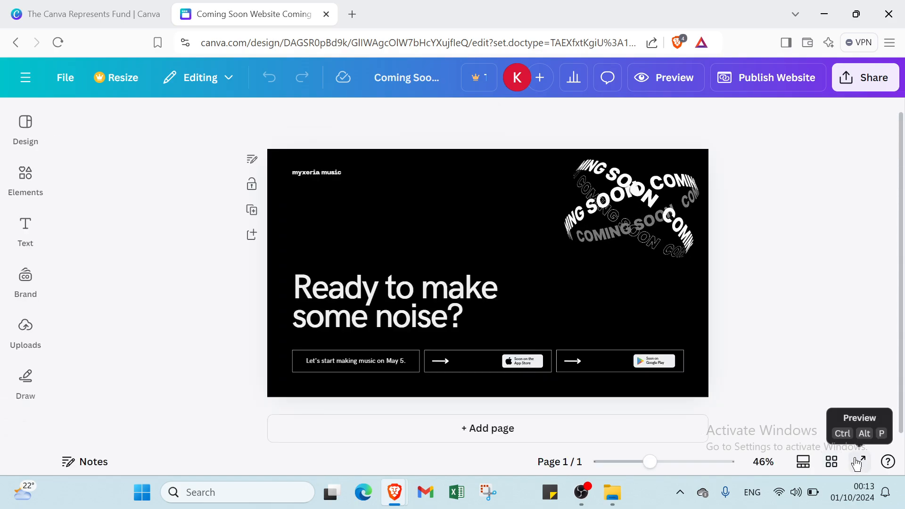
Preview the Coming Soon page in full screen and return to the editor.
{"action": "left_click", "coordinate": [858, 463]}
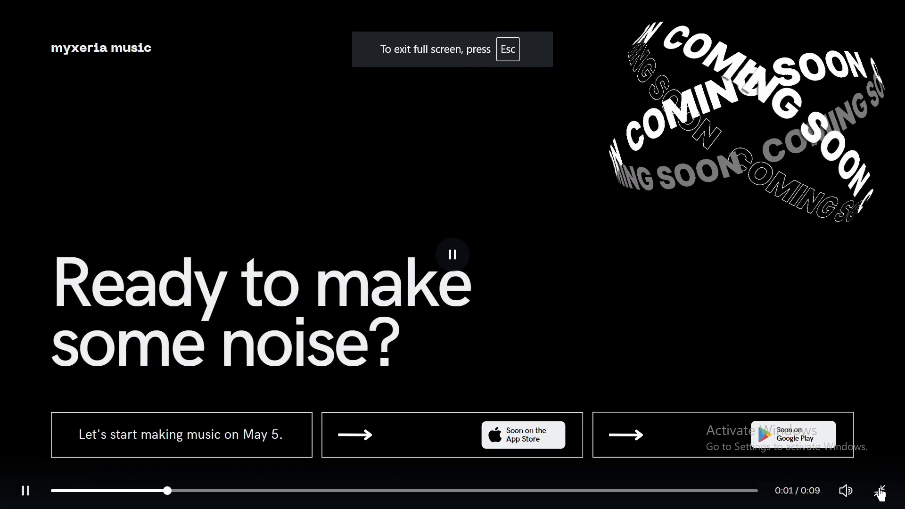
{"action": "left_click", "coordinate": [879, 493]}
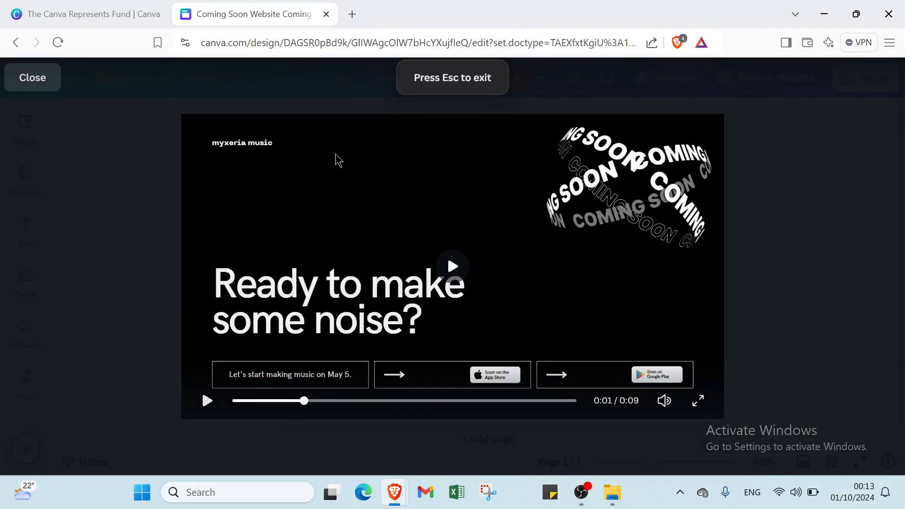
{"action": "left_click", "coordinate": [47, 88]}
Browse the website template categories and look through the recently used and suggested templates.
{"action": "left_click", "coordinate": [26, 139]}
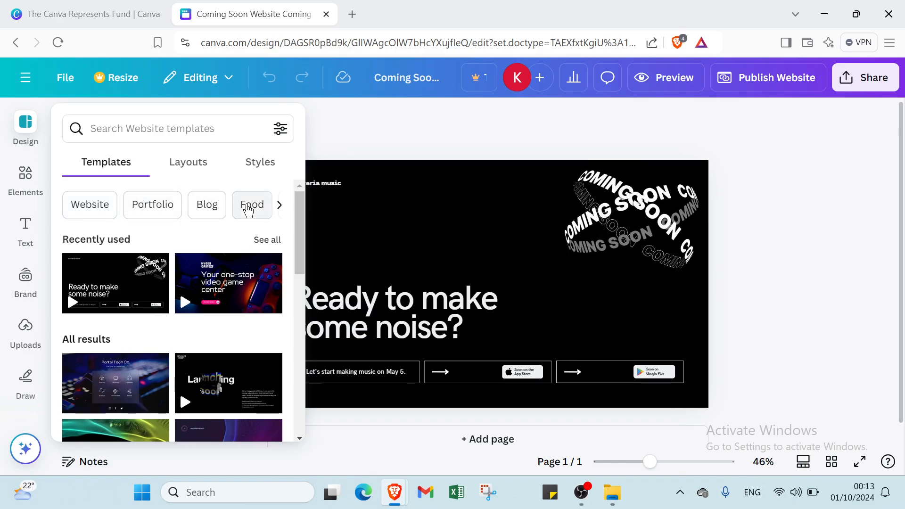
{"action": "left_click", "coordinate": [280, 205]}
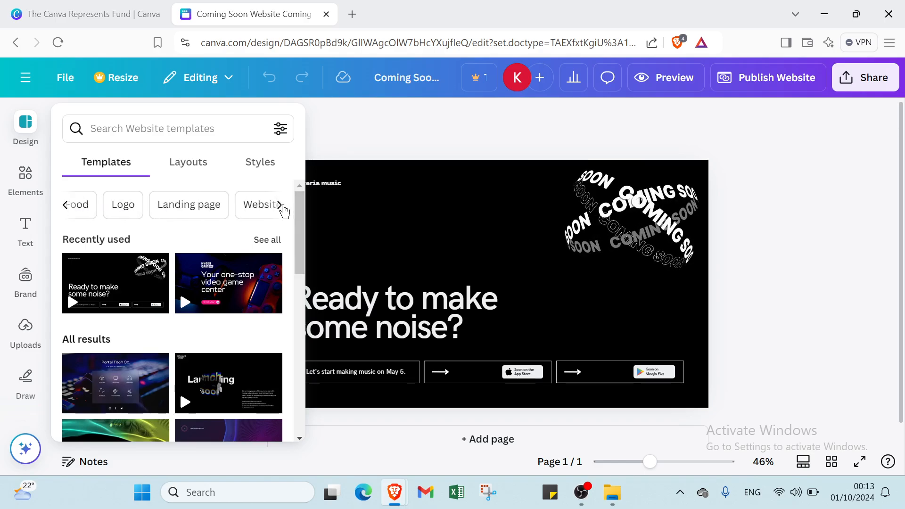
{"action": "left_click", "coordinate": [280, 206]}
{"action": "left_click", "coordinate": [280, 206]}
{"action": "left_click", "coordinate": [280, 206]}
{"action": "left_click", "coordinate": [280, 205]}
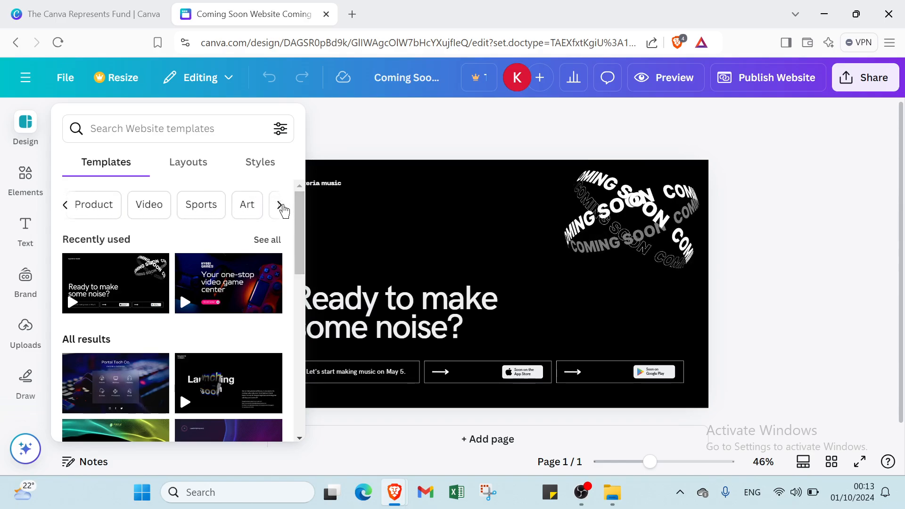
{"action": "left_click", "coordinate": [280, 205]}
{"action": "left_click", "coordinate": [280, 205]}
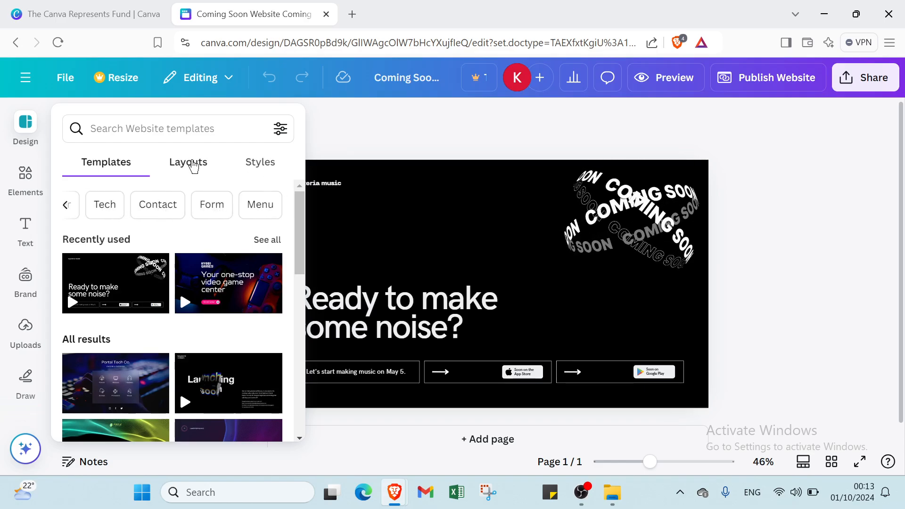
{"action": "scroll", "coordinate": [97, 260], "scroll_direction": "down", "scroll_amount": 2}
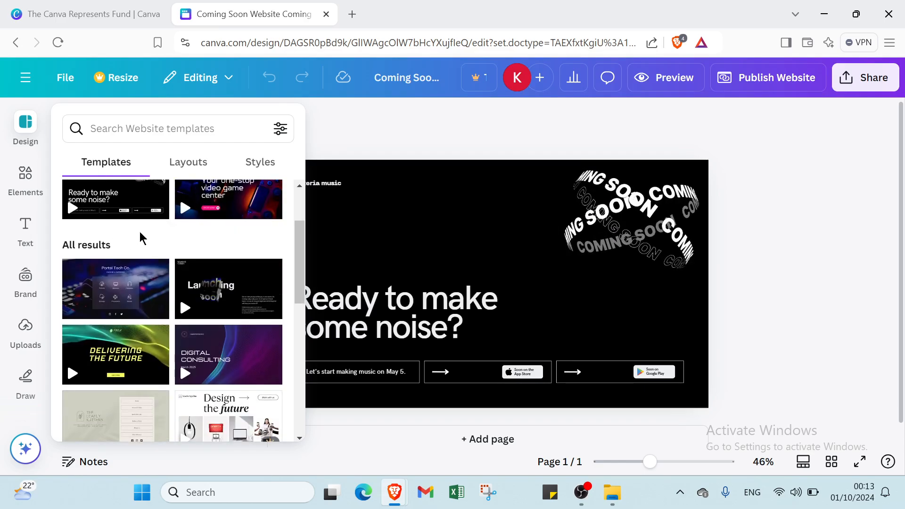
{"action": "scroll", "coordinate": [152, 281], "scroll_direction": "down", "scroll_amount": 10}
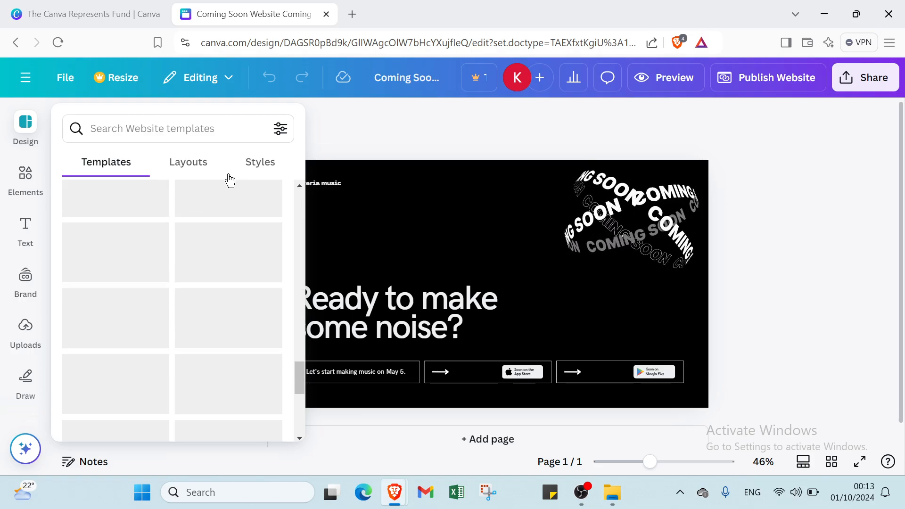
Look through the website layout categories and the available layout designs.
{"action": "left_click", "coordinate": [211, 163]}
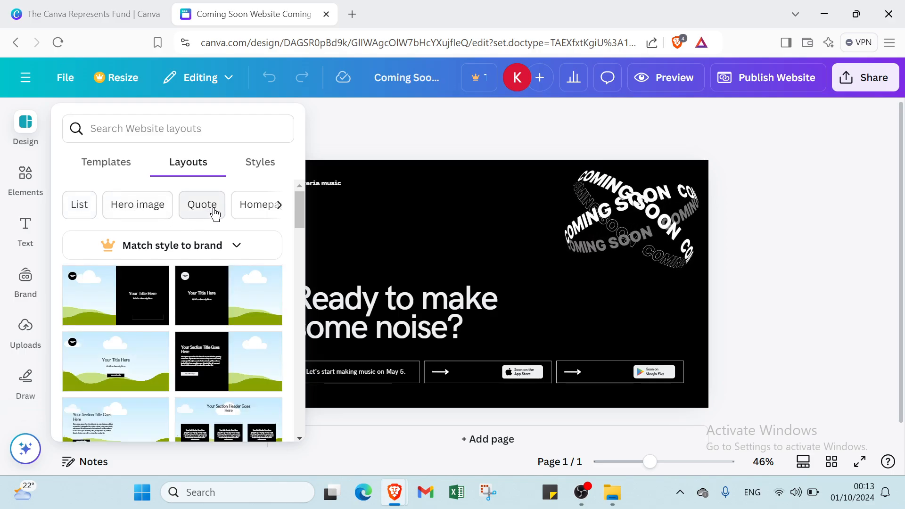
{"action": "left_click", "coordinate": [280, 206]}
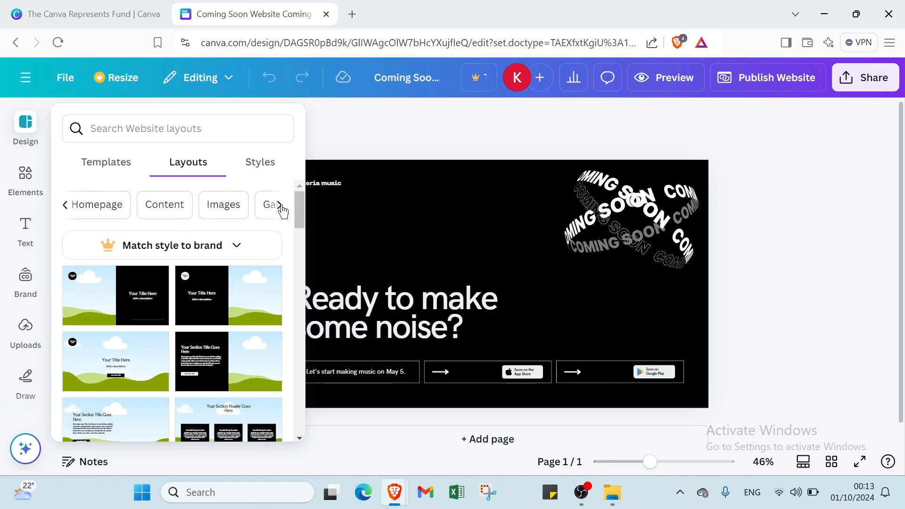
{"action": "left_click", "coordinate": [280, 205]}
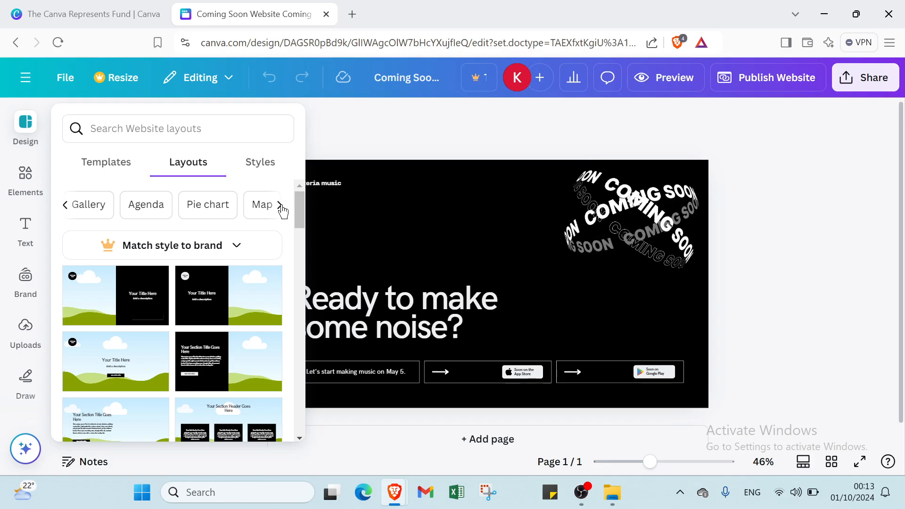
{"action": "left_click", "coordinate": [280, 206]}
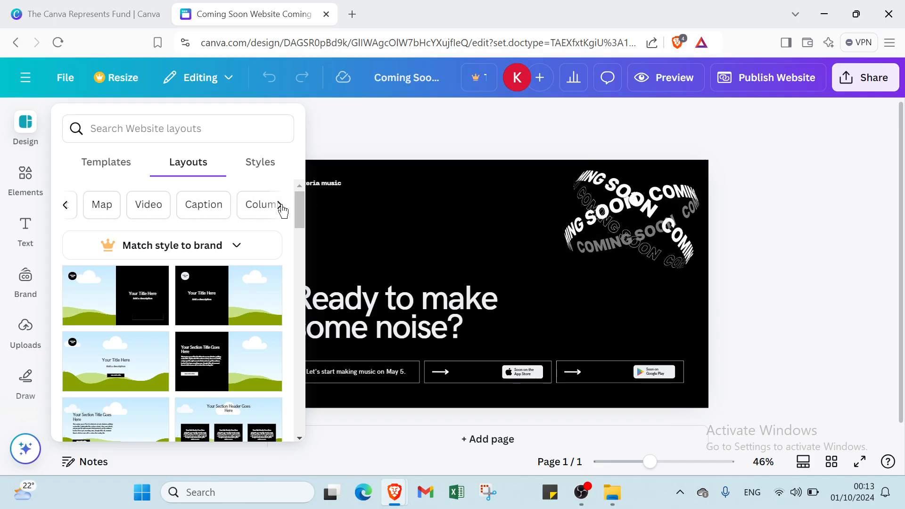
{"action": "left_click", "coordinate": [281, 206]}
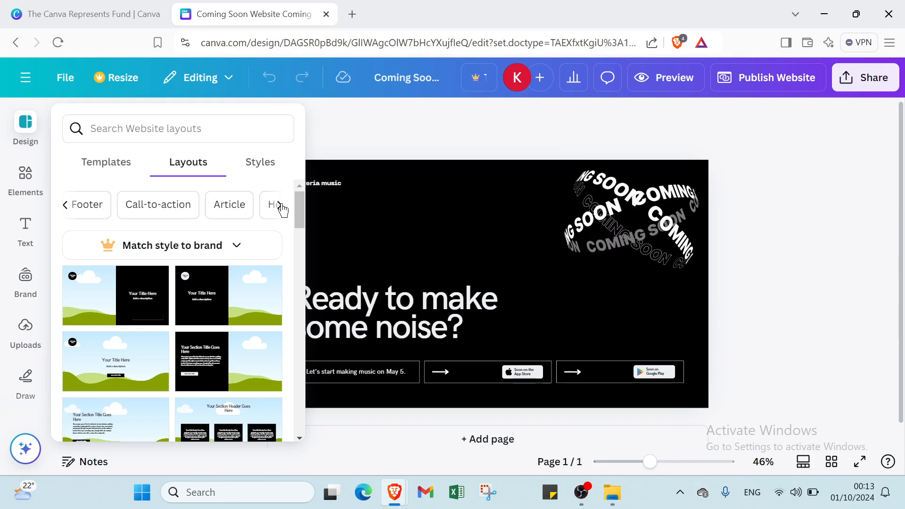
{"action": "left_click", "coordinate": [280, 206]}
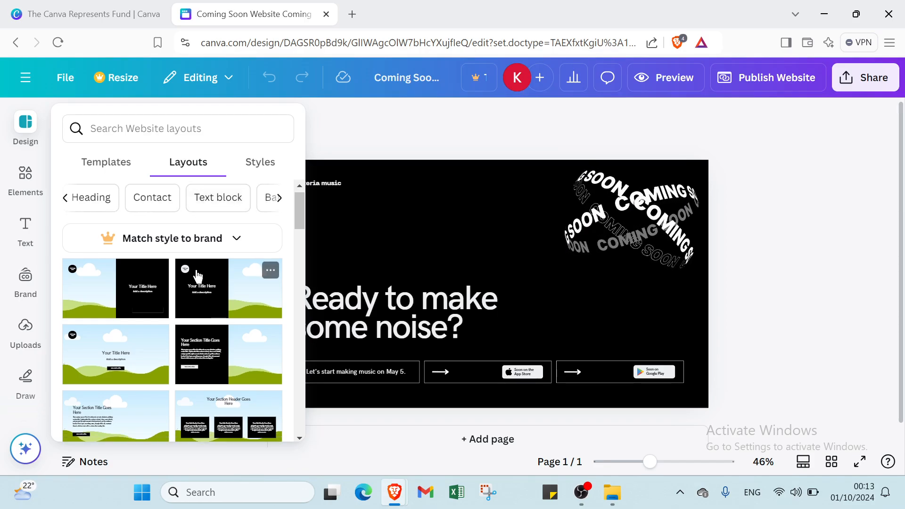
{"action": "scroll", "coordinate": [198, 278], "scroll_direction": "down", "scroll_amount": 5}
{"action": "scroll", "coordinate": [191, 273], "scroll_direction": "up", "scroll_amount": 5}
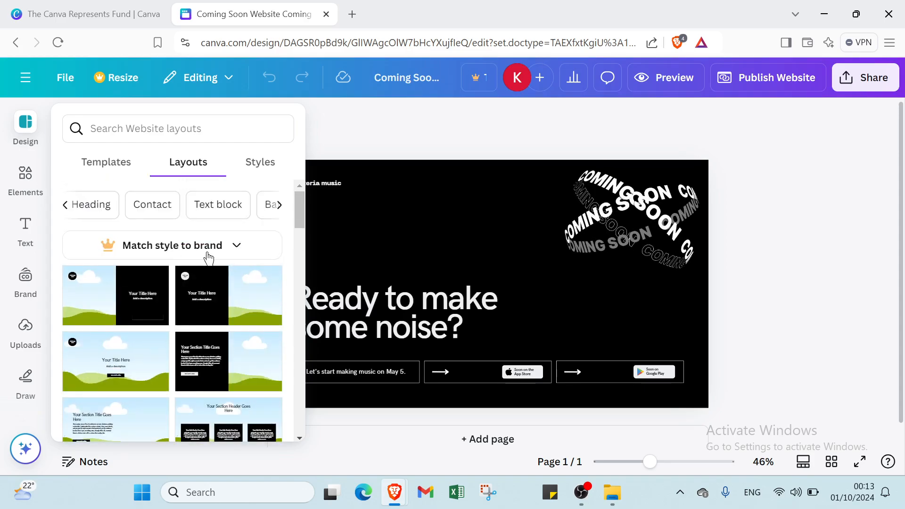
Review the design styles, including combinations, color palettes, font sets and recent design styles.
{"action": "left_click", "coordinate": [245, 162]}
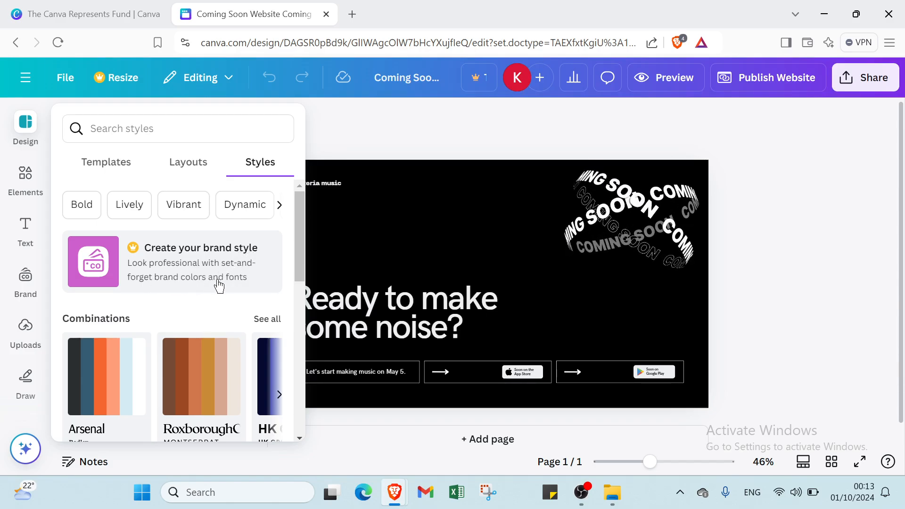
{"action": "scroll", "coordinate": [200, 318], "scroll_direction": "down", "scroll_amount": 5}
{"action": "scroll", "coordinate": [182, 309], "scroll_direction": "up", "scroll_amount": 5}
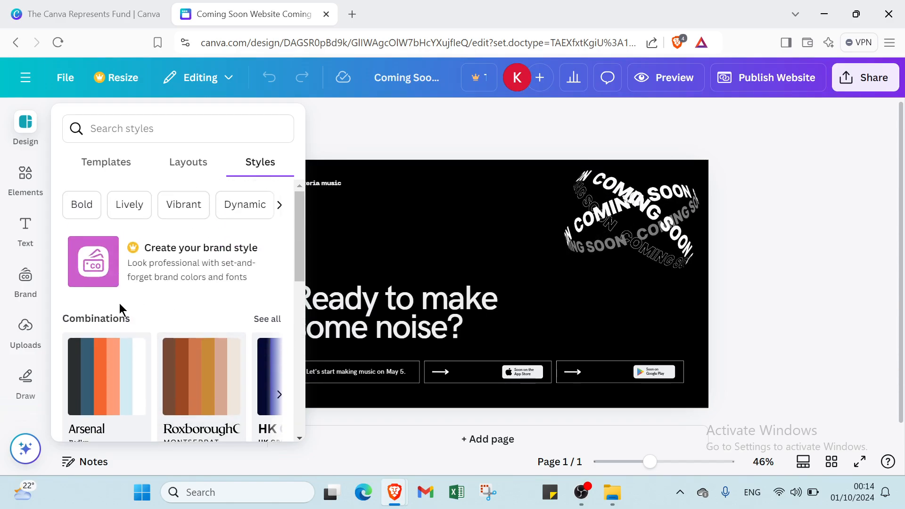
{"action": "scroll", "coordinate": [92, 317], "scroll_direction": "down", "scroll_amount": 8}
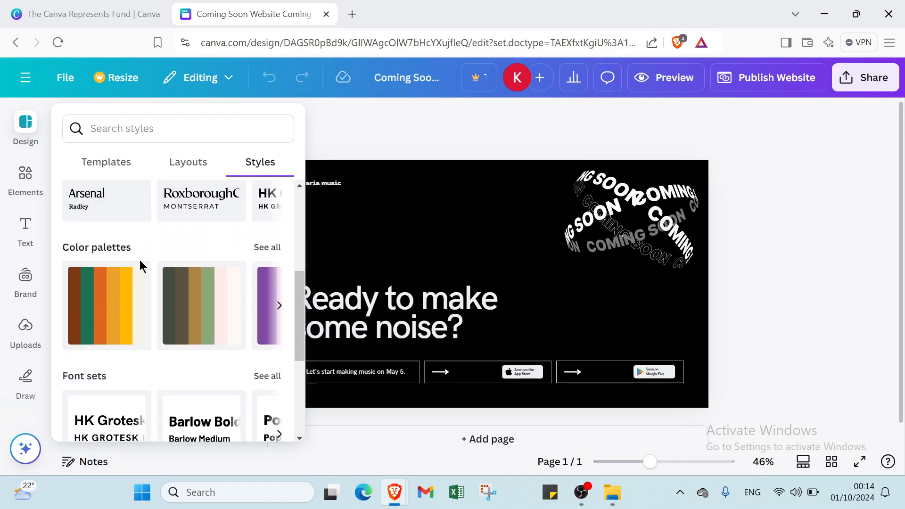
{"action": "scroll", "coordinate": [124, 264], "scroll_direction": "down", "scroll_amount": 2}
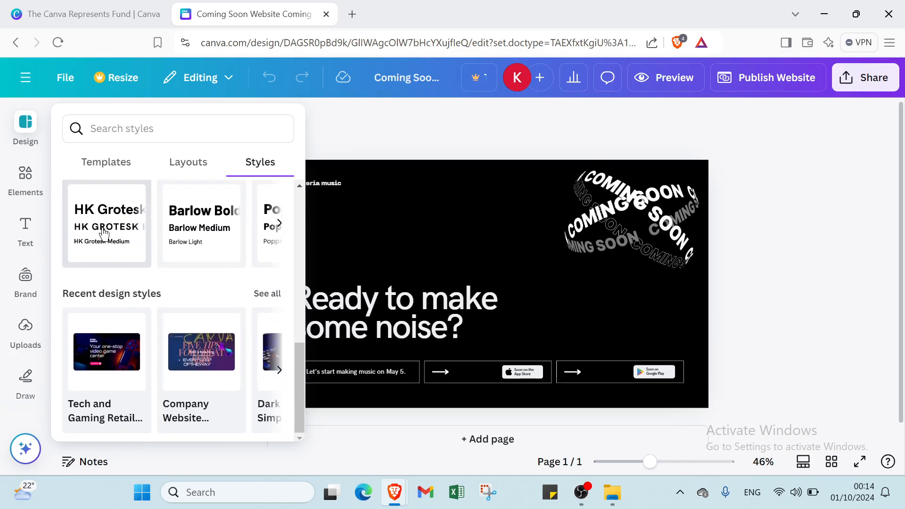
{"action": "scroll", "coordinate": [149, 268], "scroll_direction": "up", "scroll_amount": 4}
Examine the elements library, from shapes, buttons and graphics through photos, charts, tables and frames to mockups and collections.
{"action": "left_click", "coordinate": [26, 178]}
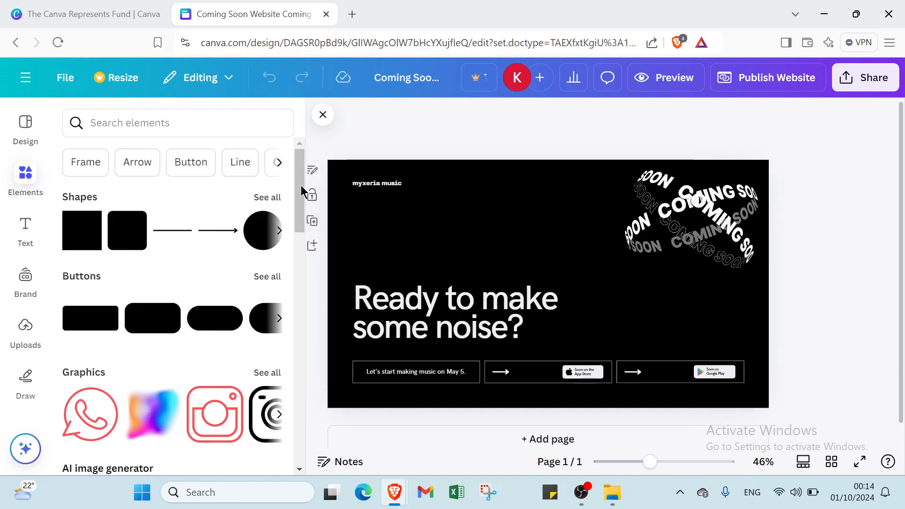
{"action": "scroll", "coordinate": [83, 297], "scroll_direction": "down", "scroll_amount": 7}
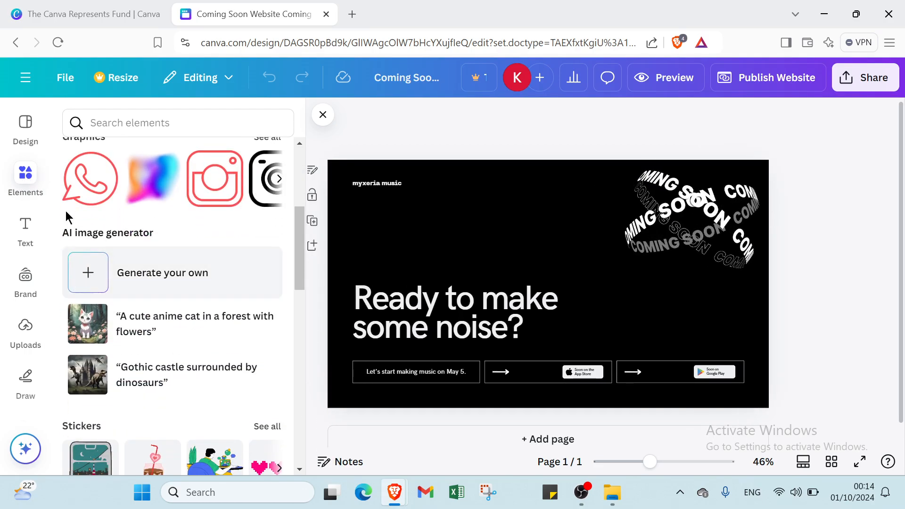
{"action": "scroll", "coordinate": [85, 200], "scroll_direction": "up", "scroll_amount": 1}
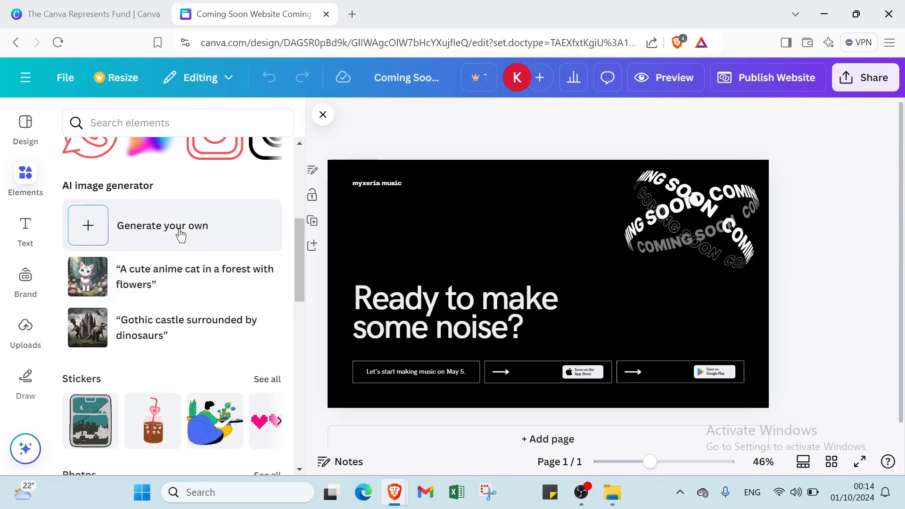
{"action": "scroll", "coordinate": [151, 274], "scroll_direction": "down", "scroll_amount": 8}
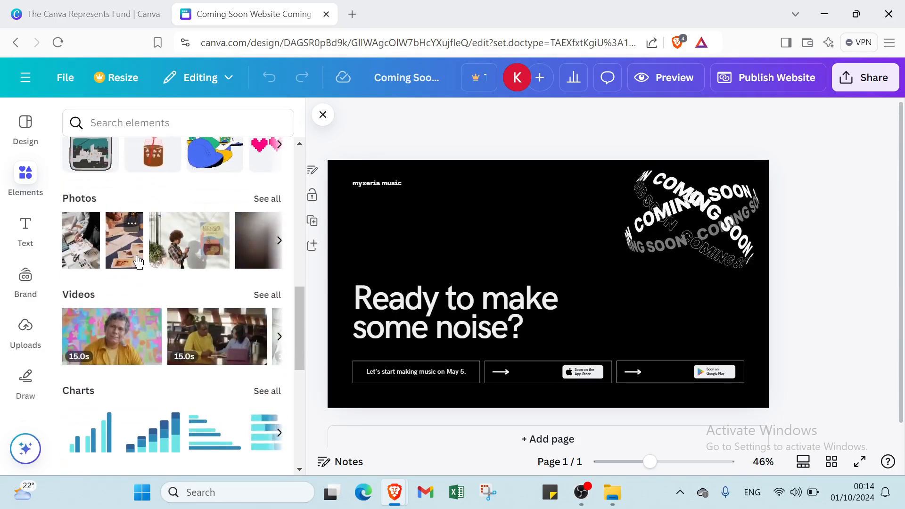
{"action": "scroll", "coordinate": [92, 241], "scroll_direction": "down", "scroll_amount": 4}
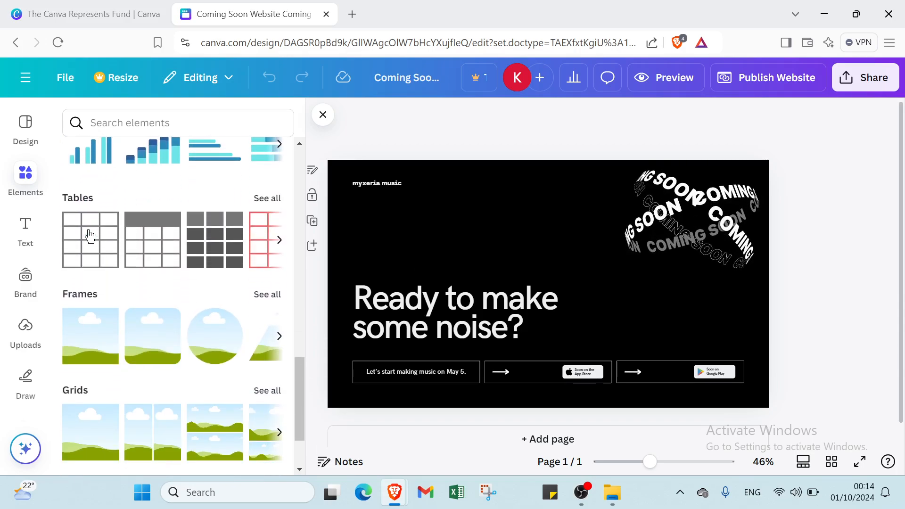
{"action": "scroll", "coordinate": [85, 238], "scroll_direction": "up", "scroll_amount": 2}
{"action": "scroll", "coordinate": [78, 288], "scroll_direction": "down", "scroll_amount": 5}
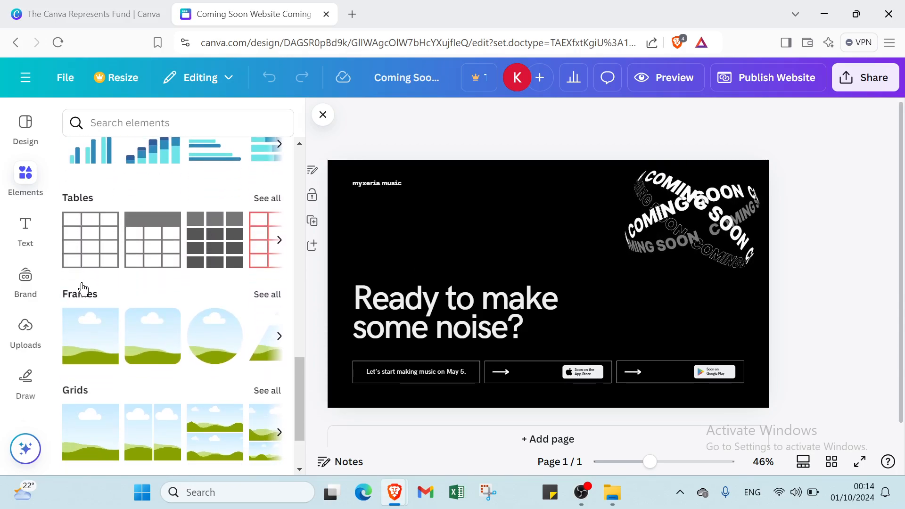
{"action": "scroll", "coordinate": [136, 292], "scroll_direction": "down", "scroll_amount": 2}
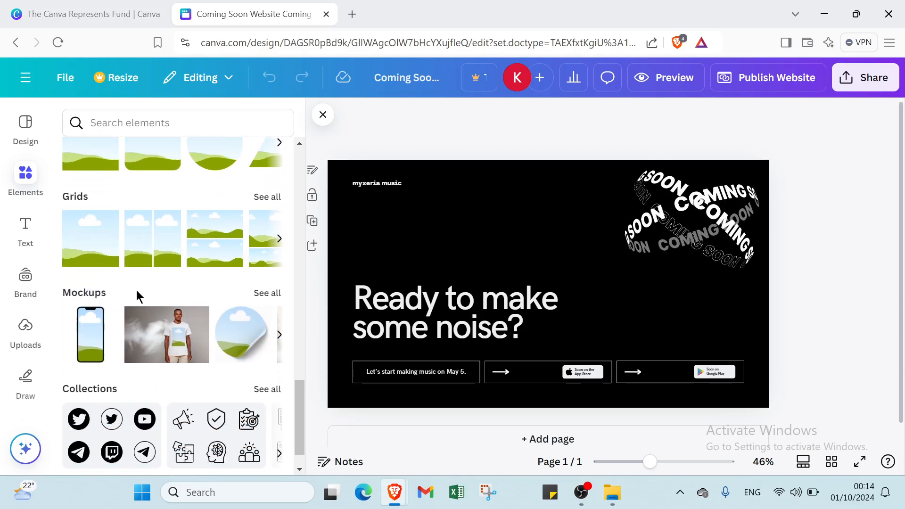
{"action": "scroll", "coordinate": [118, 275], "scroll_direction": "up", "scroll_amount": 5}
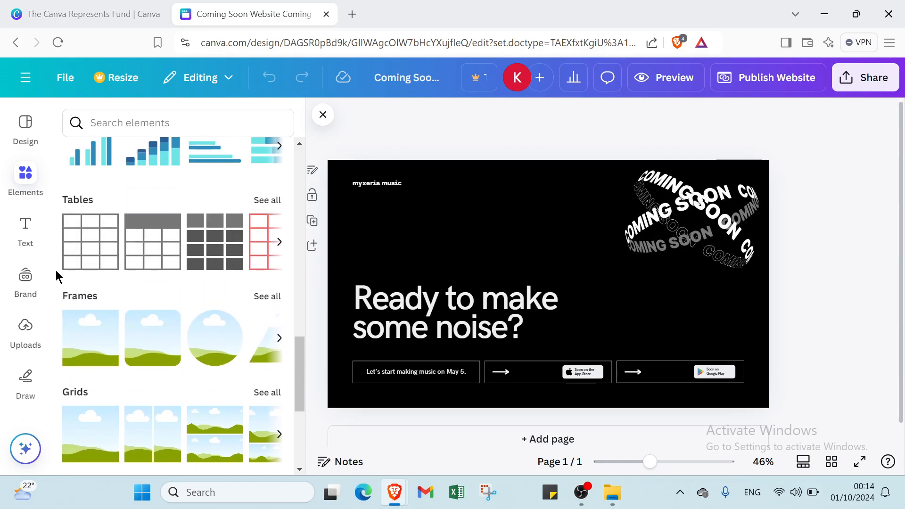
Add a plain text box, a heading, a subheading and a line of body text to the page with their placeholder wording.
{"action": "left_click", "coordinate": [27, 236]}
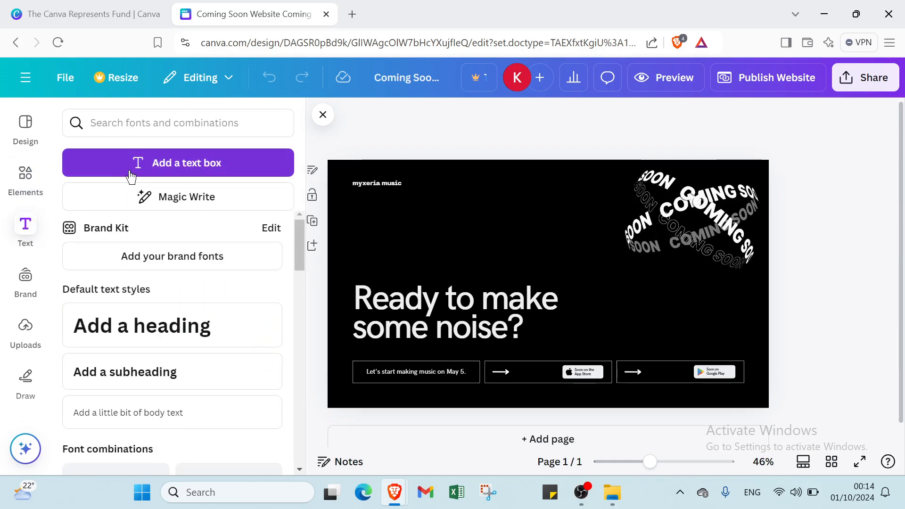
{"action": "left_click", "coordinate": [177, 169]}
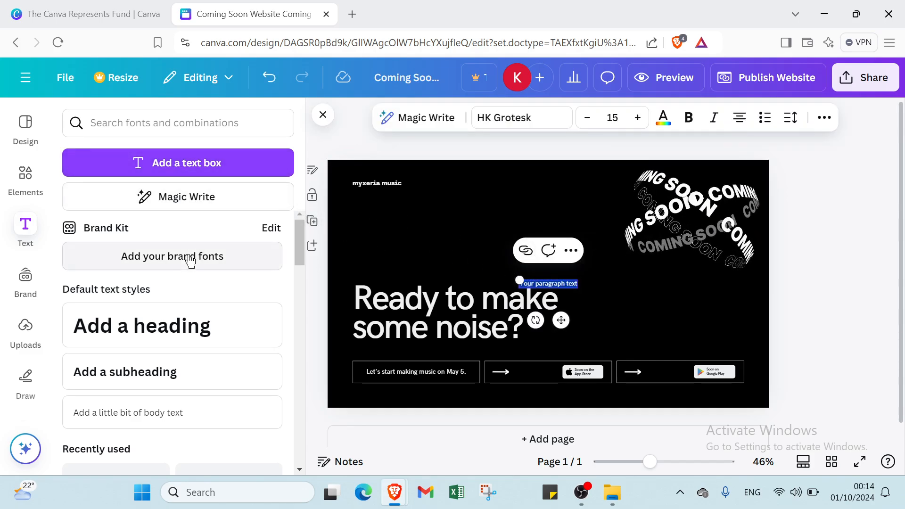
{"action": "left_click", "coordinate": [170, 333]}
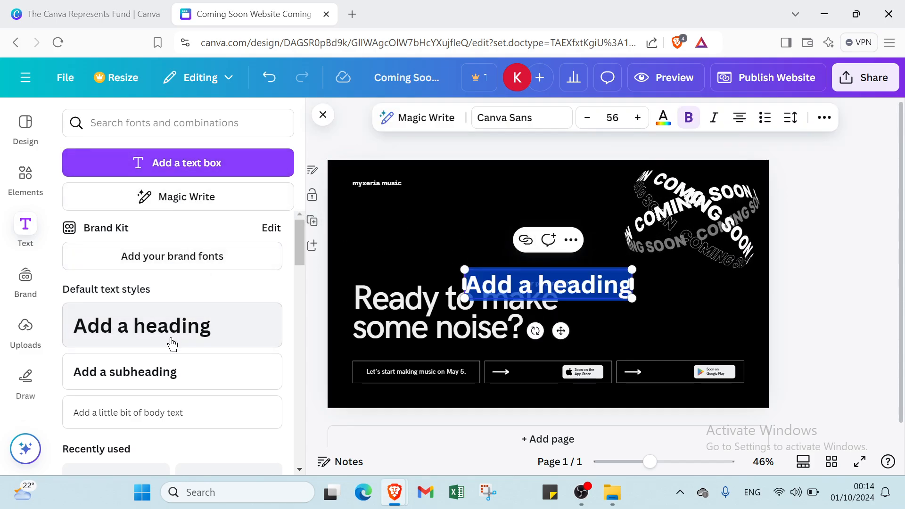
{"action": "left_click", "coordinate": [166, 365]}
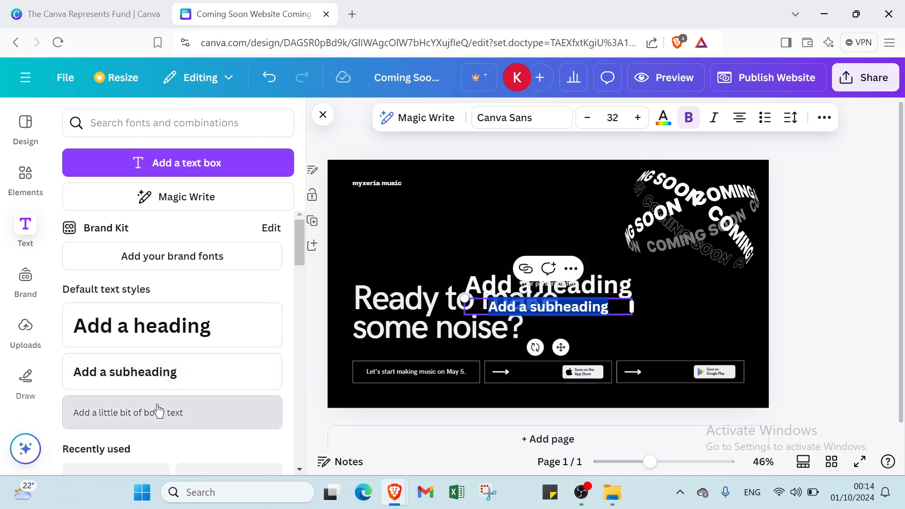
{"action": "left_click", "coordinate": [170, 413]}
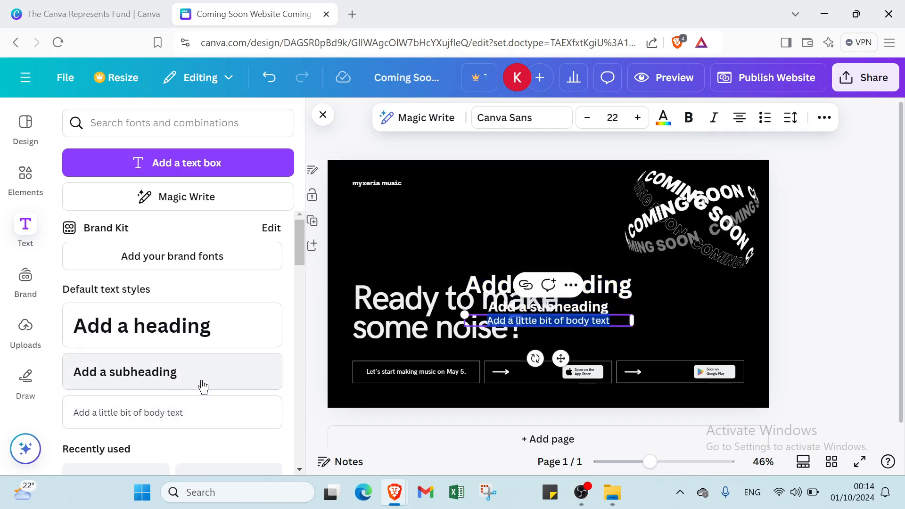
{"action": "scroll", "coordinate": [188, 434], "scroll_direction": "down", "scroll_amount": 2}
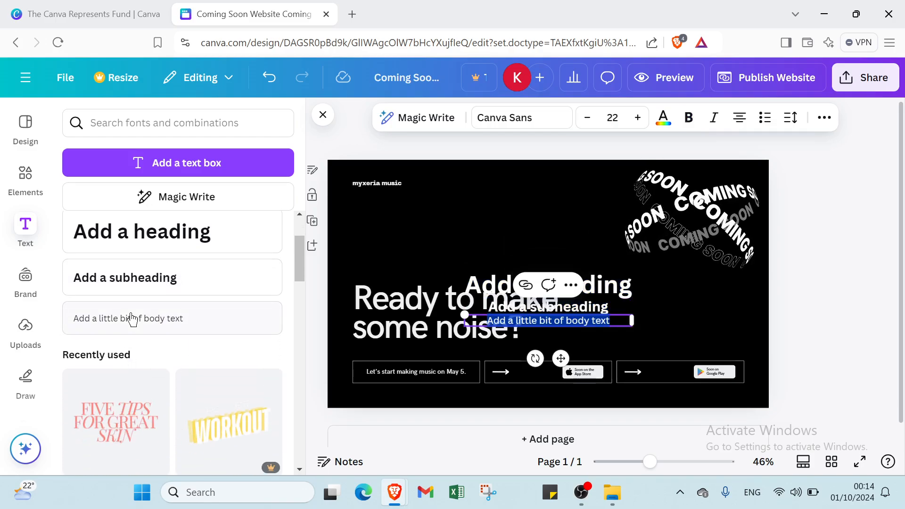
{"action": "key", "text": "Down"}
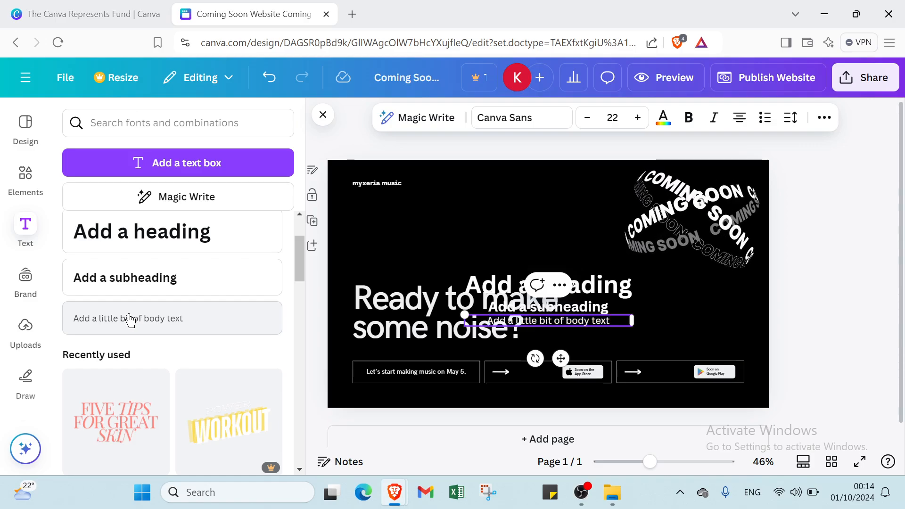
Review the brand kit sections from logos through icons, and the upload options for images and videos.
{"action": "left_click", "coordinate": [26, 278]}
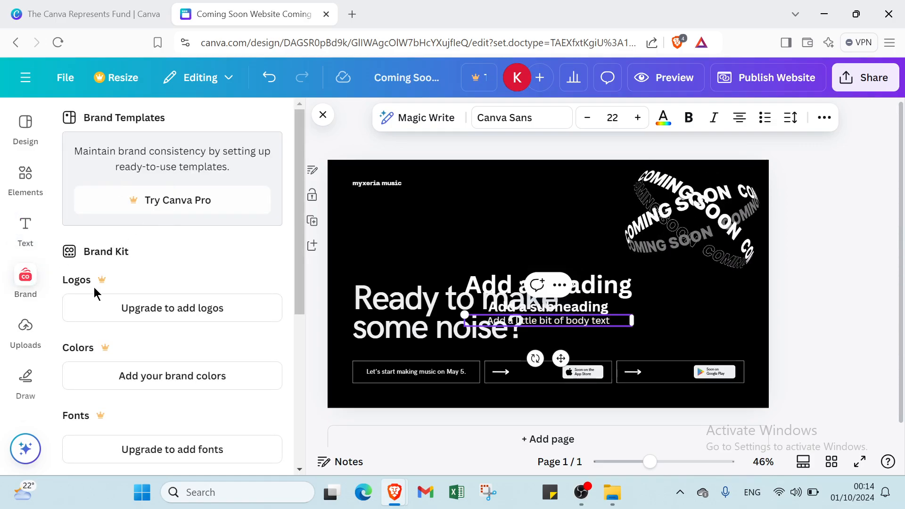
{"action": "scroll", "coordinate": [72, 326], "scroll_direction": "down", "scroll_amount": 4}
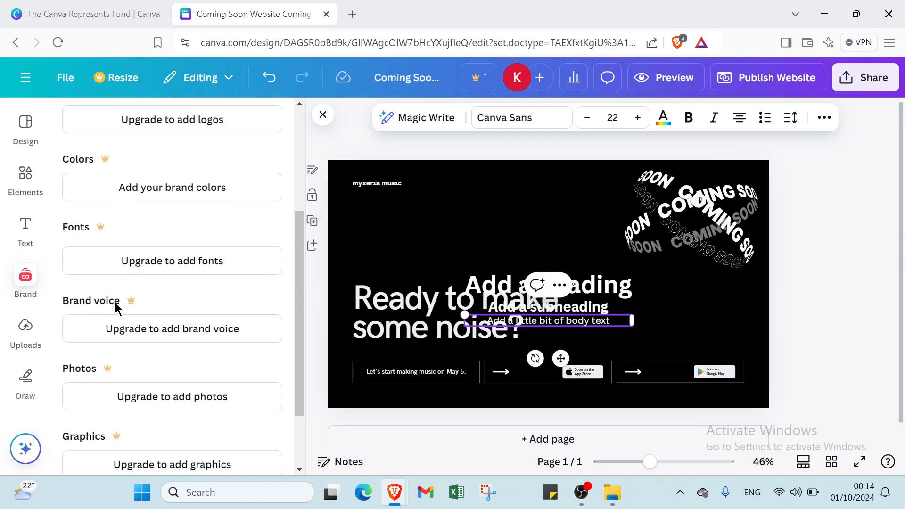
{"action": "scroll", "coordinate": [115, 302], "scroll_direction": "down", "scroll_amount": 2}
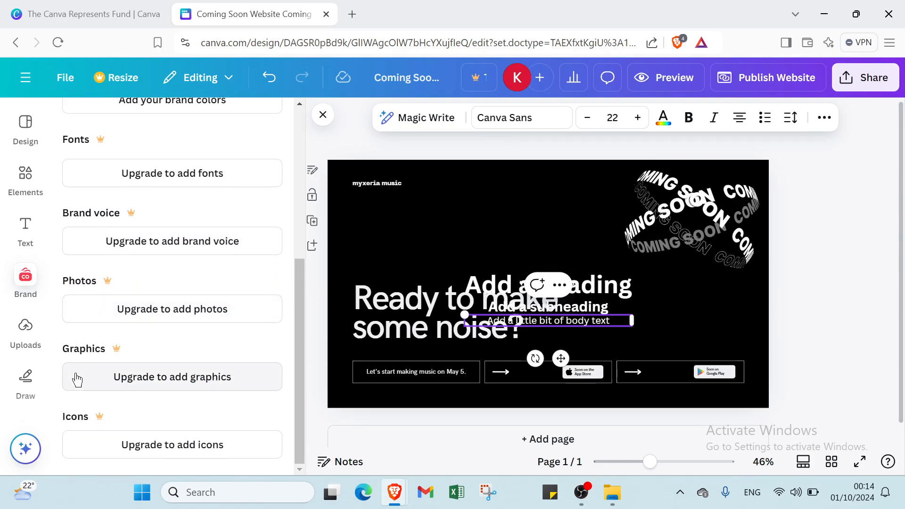
{"action": "left_click", "coordinate": [31, 338]}
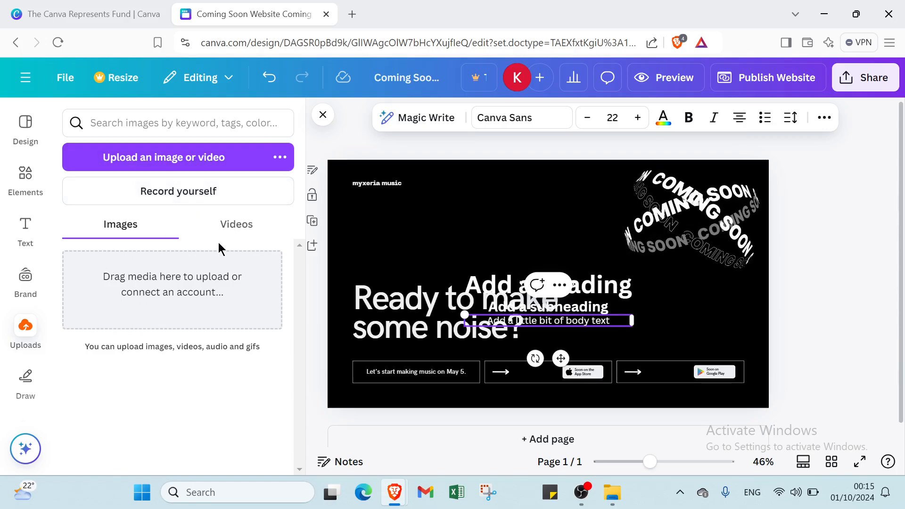
{"action": "left_click", "coordinate": [228, 229]}
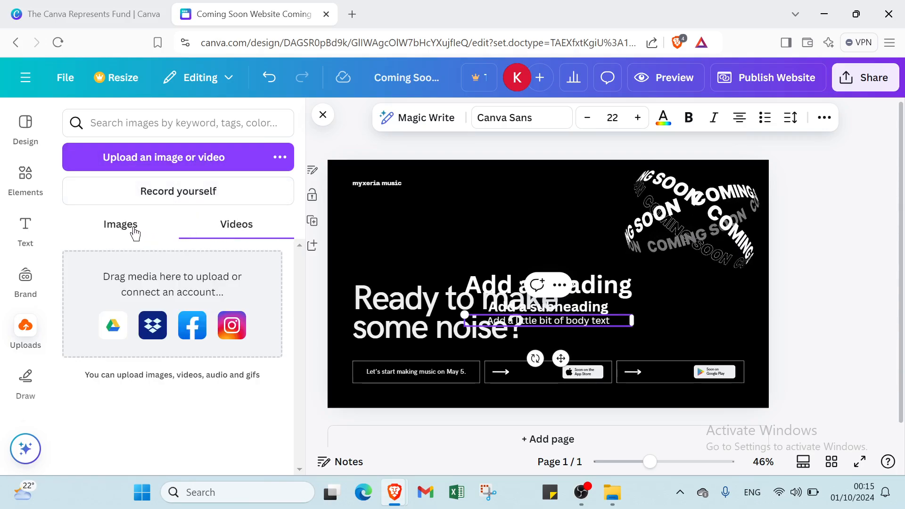
Handwrite the first letters of CANVA with the yellow highlighter along the page's upper edge.
{"action": "left_click", "coordinate": [26, 380]}
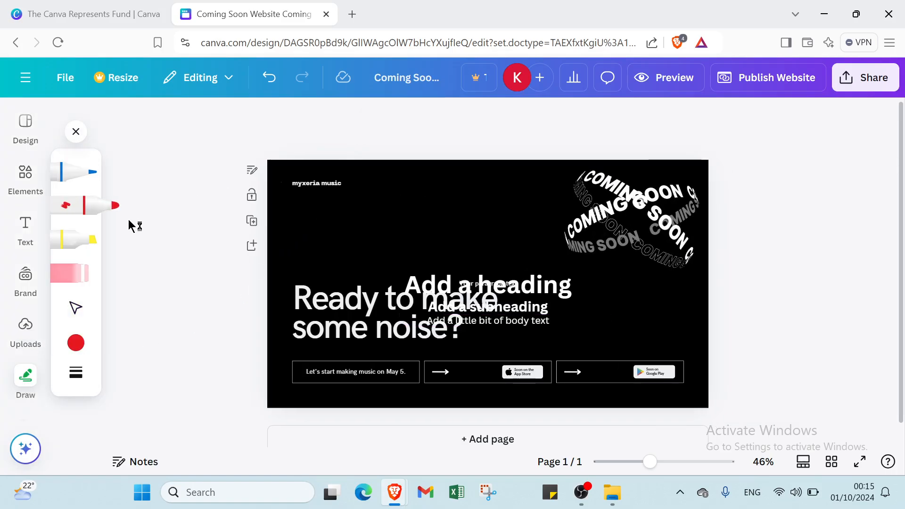
{"action": "left_click", "coordinate": [78, 243]}
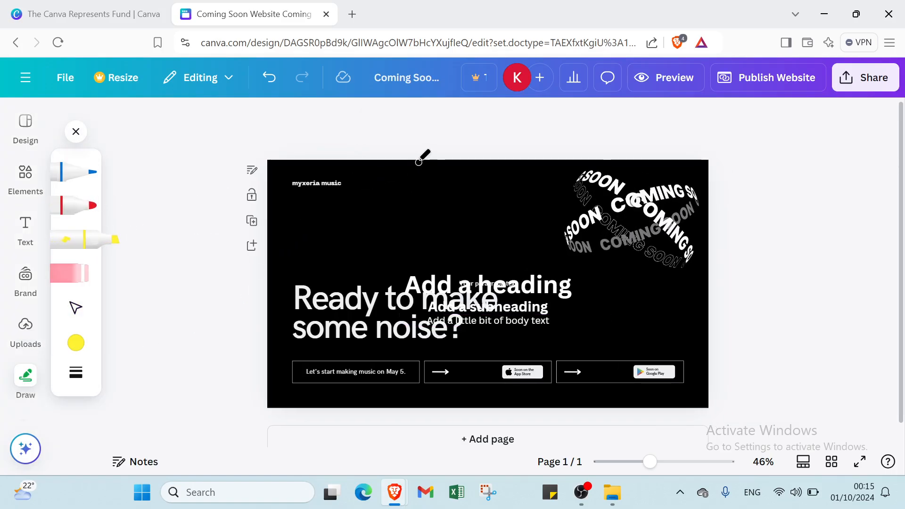
{"action": "mouse_move", "coordinate": [411, 161]}
{"action": "left_mouse_down"}
{"action": "mouse_move", "coordinate": [359, 181]}
{"action": "mouse_move", "coordinate": [364, 219]}
{"action": "mouse_move", "coordinate": [422, 231]}
{"action": "left_mouse_up"}
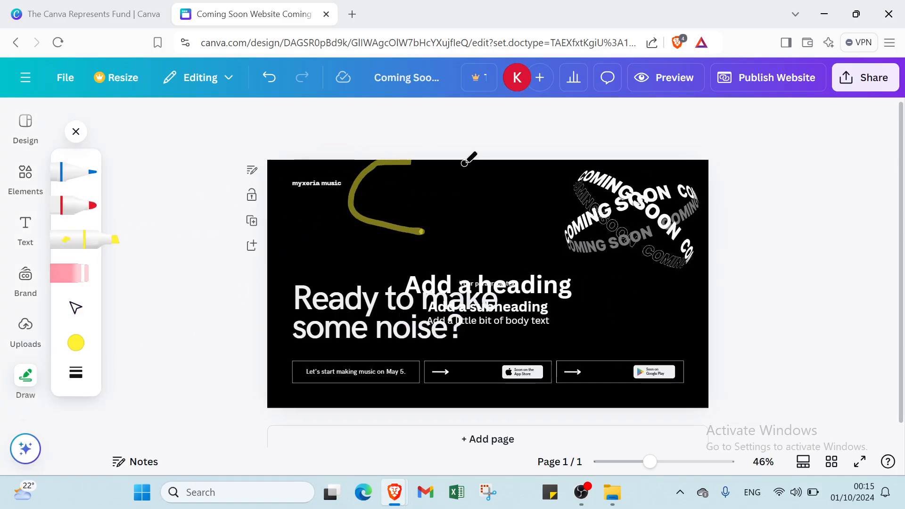
{"action": "mouse_move", "coordinate": [465, 163]}
{"action": "left_mouse_down"}
{"action": "mouse_move", "coordinate": [449, 225]}
{"action": "mouse_move", "coordinate": [472, 142]}
{"action": "mouse_move", "coordinate": [490, 228]}
{"action": "left_mouse_up"}
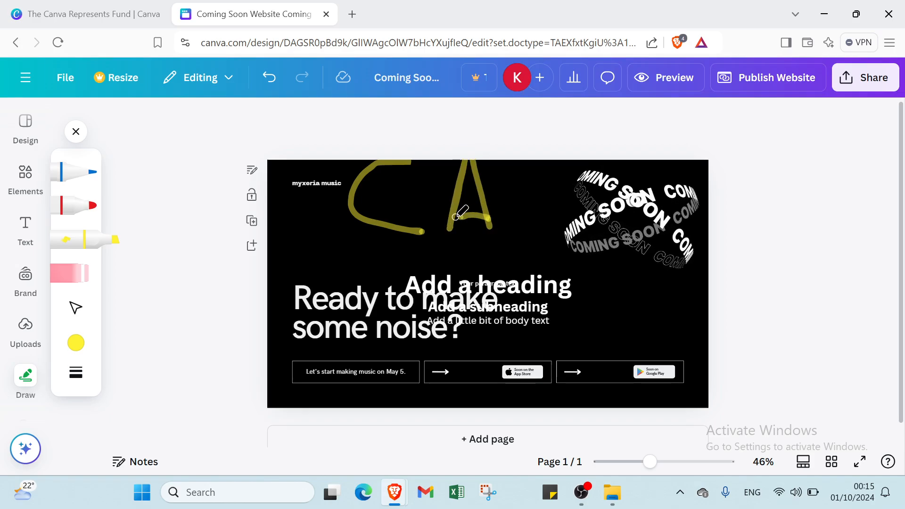
{"action": "mouse_move", "coordinate": [516, 161]}
{"action": "left_mouse_down"}
{"action": "mouse_move", "coordinate": [519, 223]}
{"action": "mouse_move", "coordinate": [510, 136]}
{"action": "mouse_move", "coordinate": [531, 179]}
{"action": "left_mouse_up"}
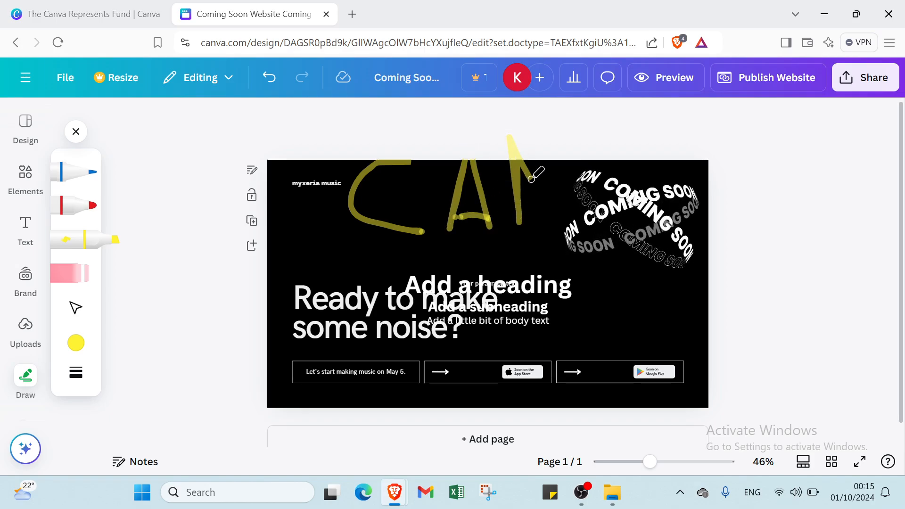
{"action": "left_click_drag", "start_coordinate": [558, 229], "coordinate": [559, 230]}
Undo the highlighter letters and the added line of body text.
{"action": "left_click", "coordinate": [269, 78]}
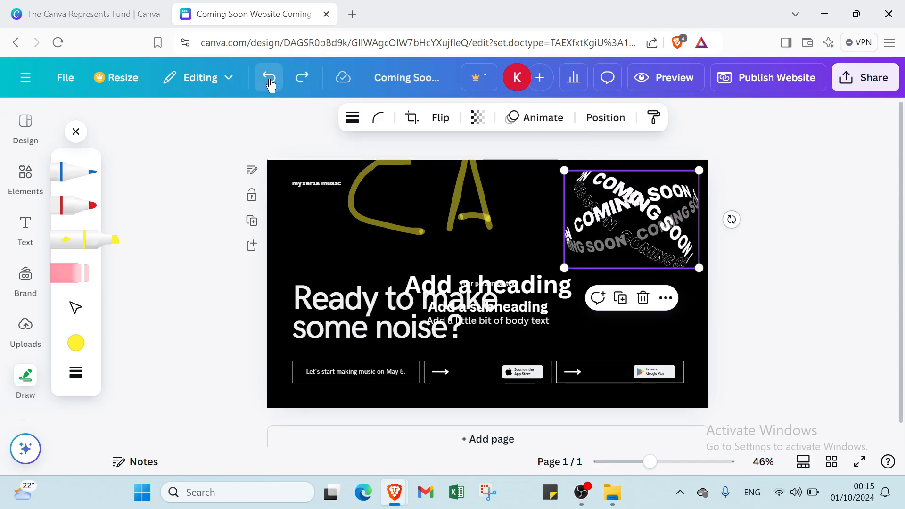
{"action": "left_click", "coordinate": [269, 78]}
{"action": "left_click", "coordinate": [269, 79]}
{"action": "left_click", "coordinate": [269, 78]}
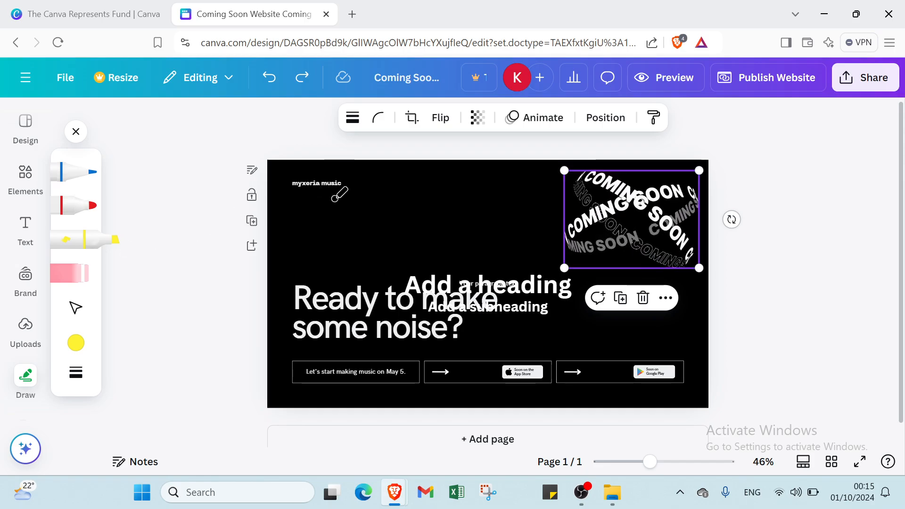
Handwrite CANVA in yellow highlighter across the empty area above the main headline.
{"action": "mouse_move", "coordinate": [328, 197]}
{"action": "left_mouse_down"}
{"action": "mouse_move", "coordinate": [277, 212]}
{"action": "mouse_move", "coordinate": [311, 243]}
{"action": "left_mouse_up"}
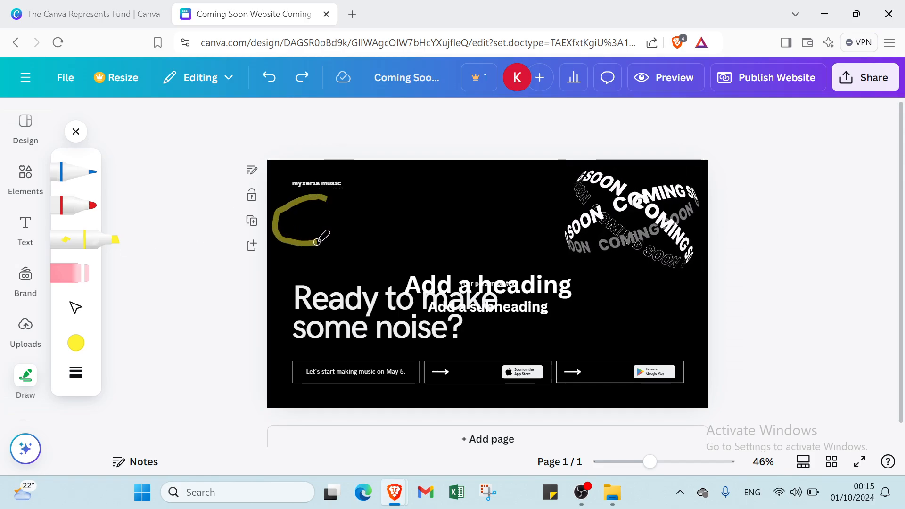
{"action": "mouse_move", "coordinate": [359, 194]}
{"action": "left_mouse_down"}
{"action": "mouse_move", "coordinate": [354, 238]}
{"action": "mouse_move", "coordinate": [364, 193]}
{"action": "mouse_move", "coordinate": [380, 241]}
{"action": "left_mouse_up"}
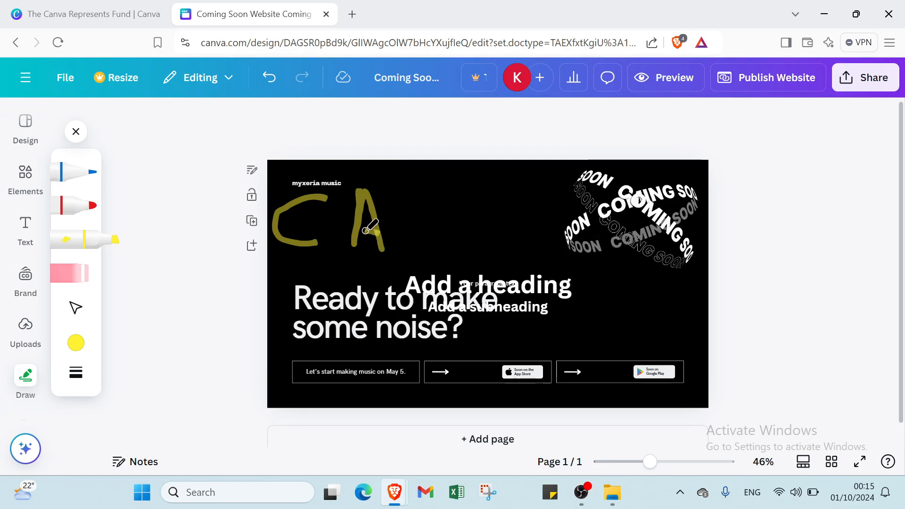
{"action": "mouse_move", "coordinate": [400, 194]}
{"action": "left_mouse_down"}
{"action": "mouse_move", "coordinate": [420, 223]}
{"action": "mouse_move", "coordinate": [431, 182]}
{"action": "mouse_move", "coordinate": [446, 187]}
{"action": "mouse_move", "coordinate": [463, 240]}
{"action": "mouse_move", "coordinate": [480, 185]}
{"action": "left_mouse_up"}
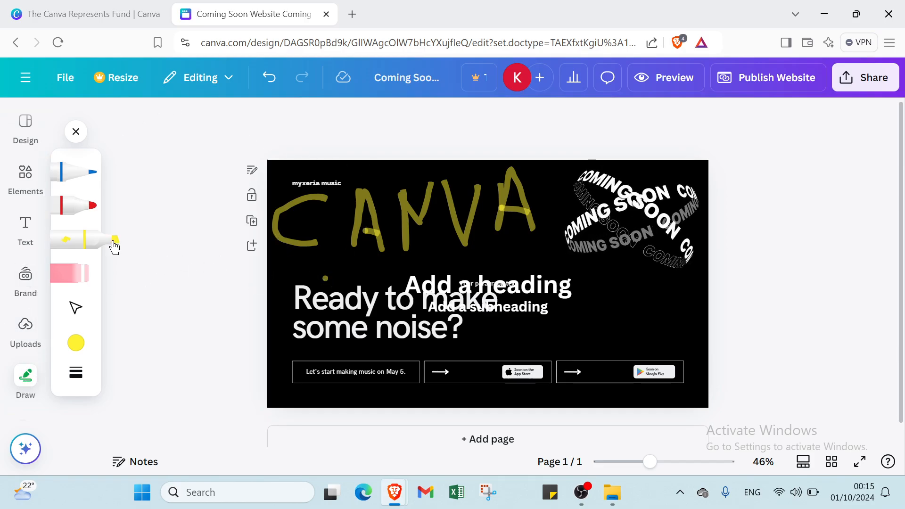
Erase the handwritten CANVA letters from the page with the eraser.
{"action": "left_click", "coordinate": [75, 273]}
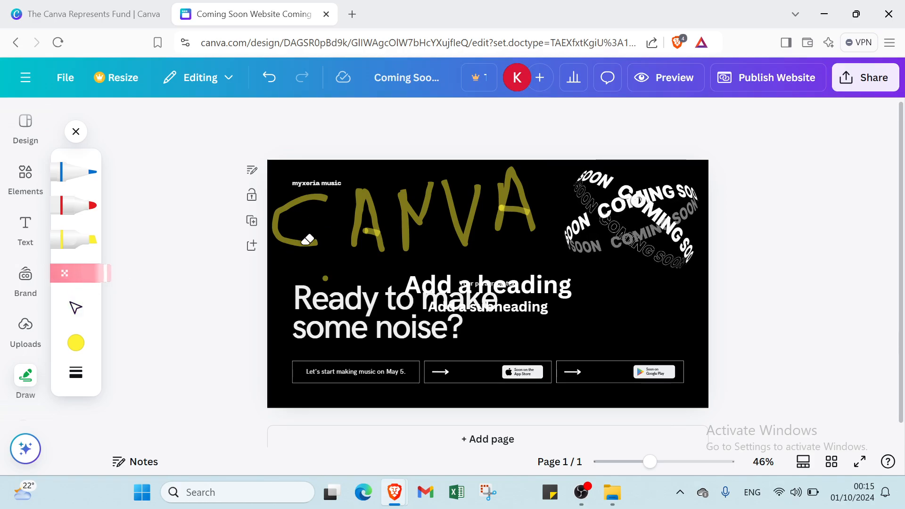
{"action": "mouse_move", "coordinate": [307, 240]}
{"action": "left_mouse_down"}
{"action": "mouse_move", "coordinate": [363, 204]}
{"action": "mouse_move", "coordinate": [398, 210]}
{"action": "left_mouse_up"}
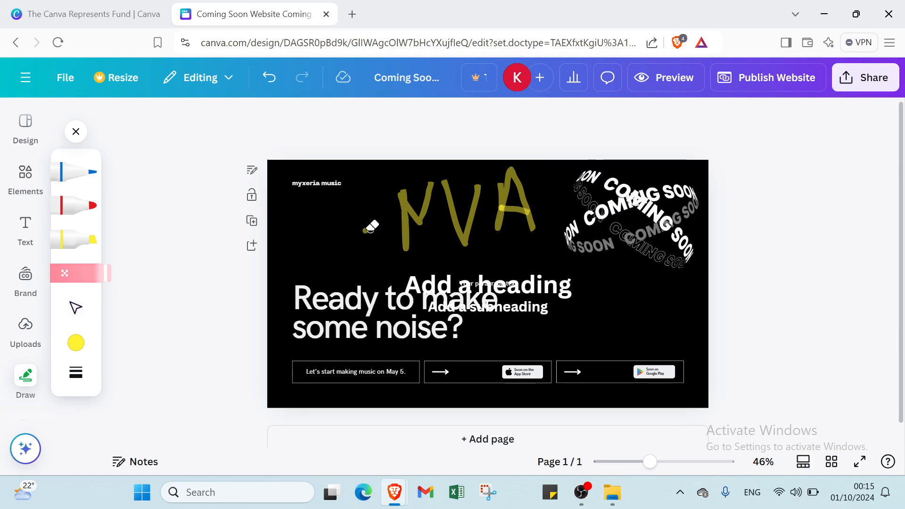
{"action": "left_click_drag", "start_coordinate": [397, 225], "coordinate": [404, 220]}
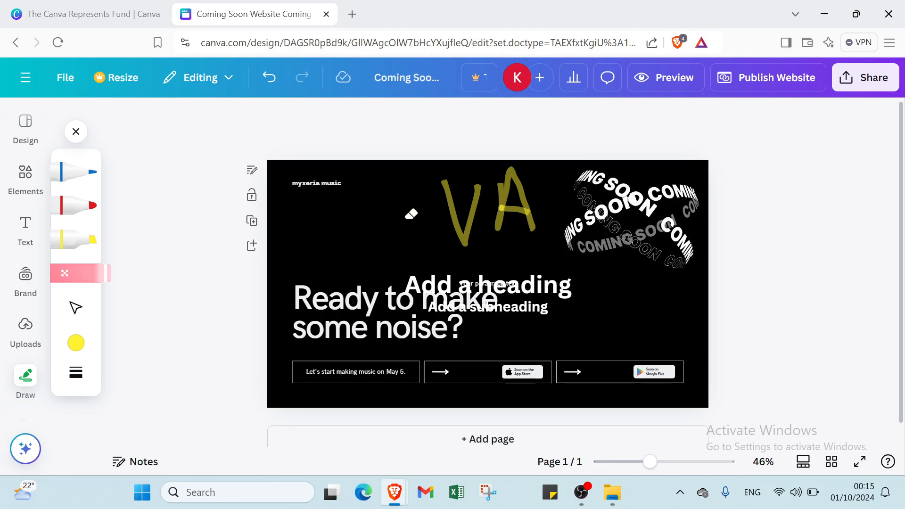
{"action": "left_click_drag", "start_coordinate": [462, 210], "coordinate": [461, 214]}
{"action": "left_click", "coordinate": [503, 200]}
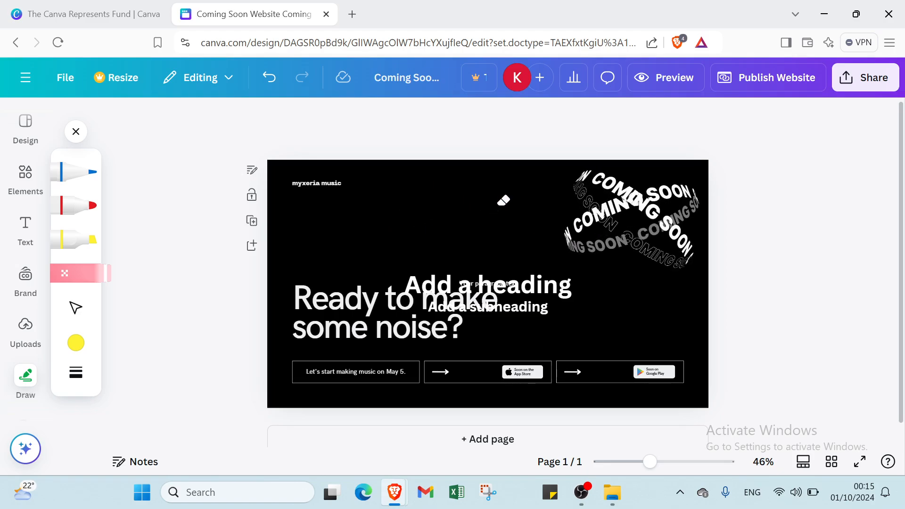
Leave the drawing tools and duplicate the website page.
{"action": "left_click", "coordinate": [253, 172]}
{"action": "left_click", "coordinate": [284, 124]}
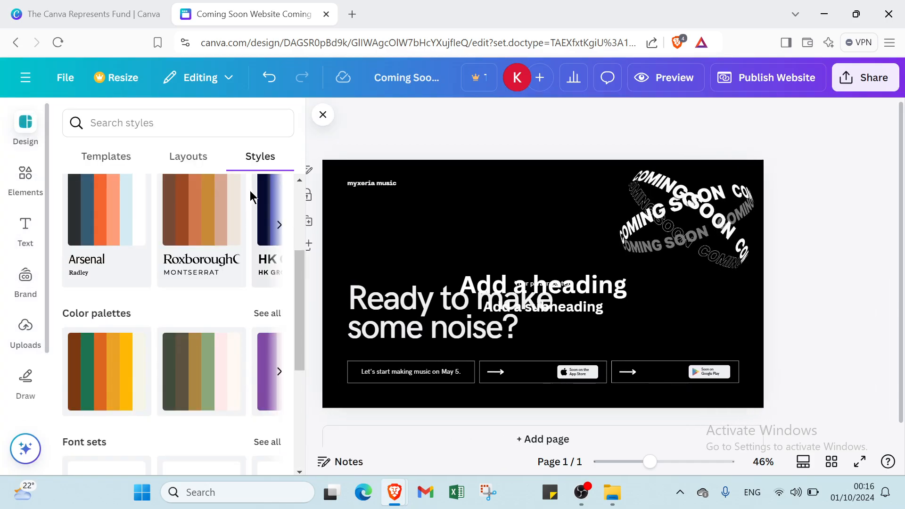
{"action": "left_click", "coordinate": [323, 116]}
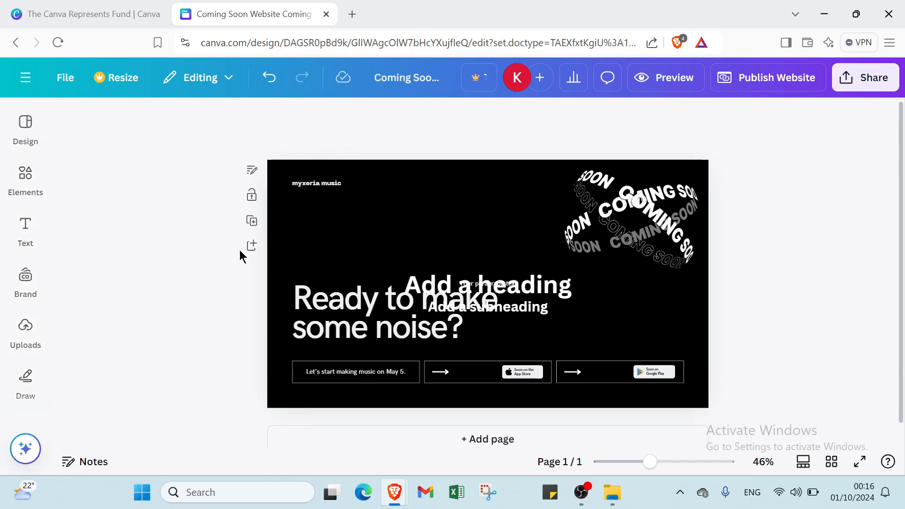
{"action": "left_click", "coordinate": [250, 221]}
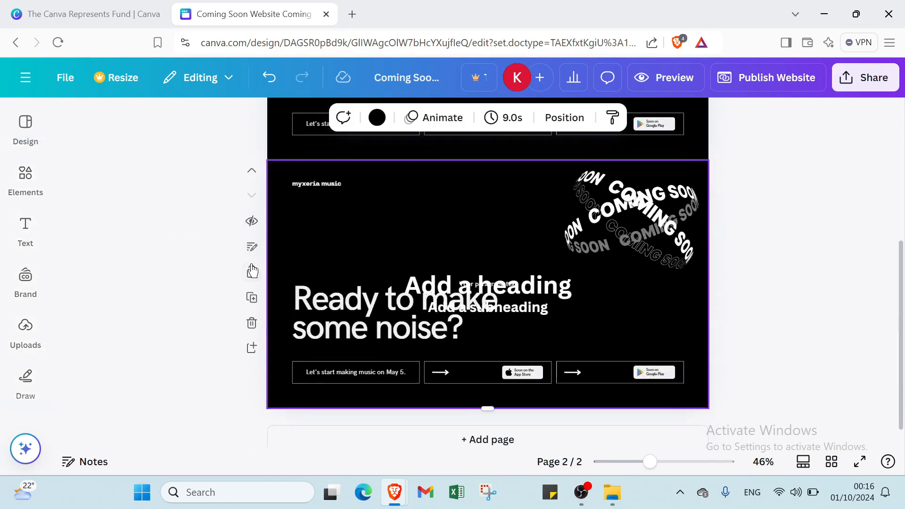
{"action": "scroll", "coordinate": [270, 241], "scroll_direction": "up", "scroll_amount": 5}
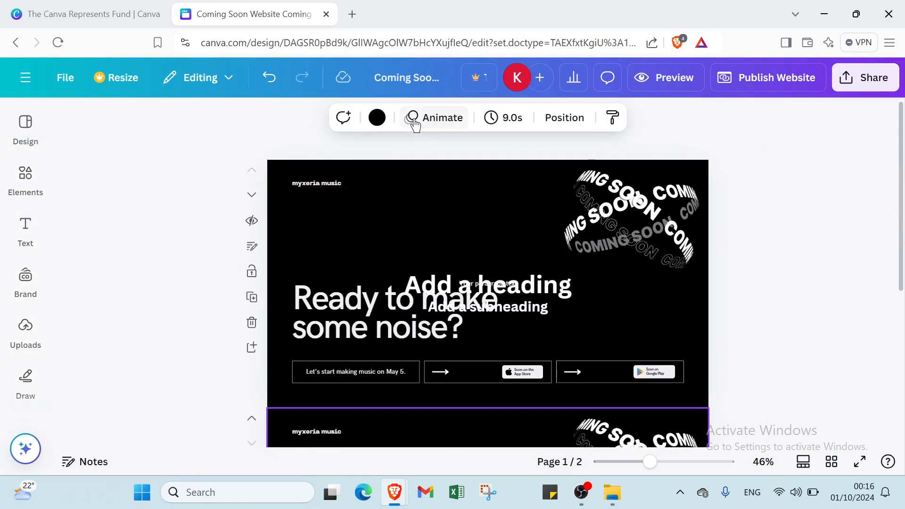
Look at the page's comment box and its background color options.
{"action": "left_click", "coordinate": [343, 117]}
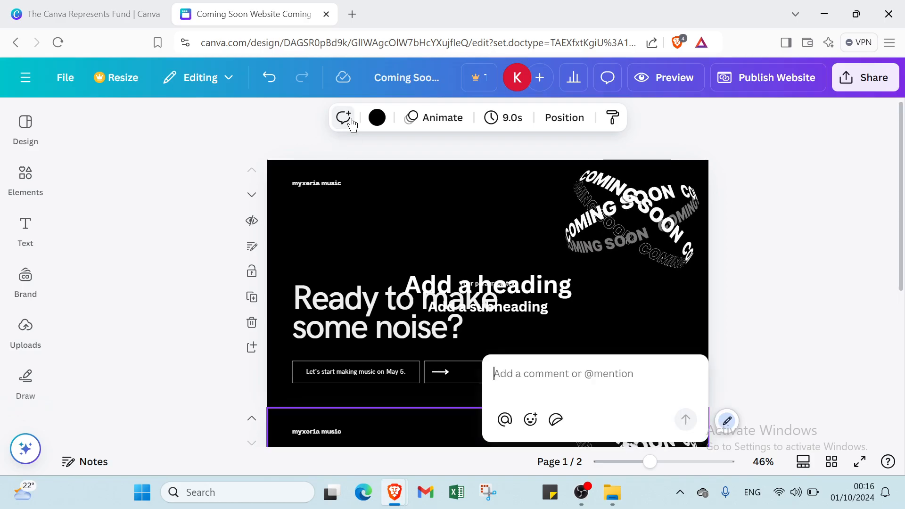
{"action": "left_click", "coordinate": [377, 118]}
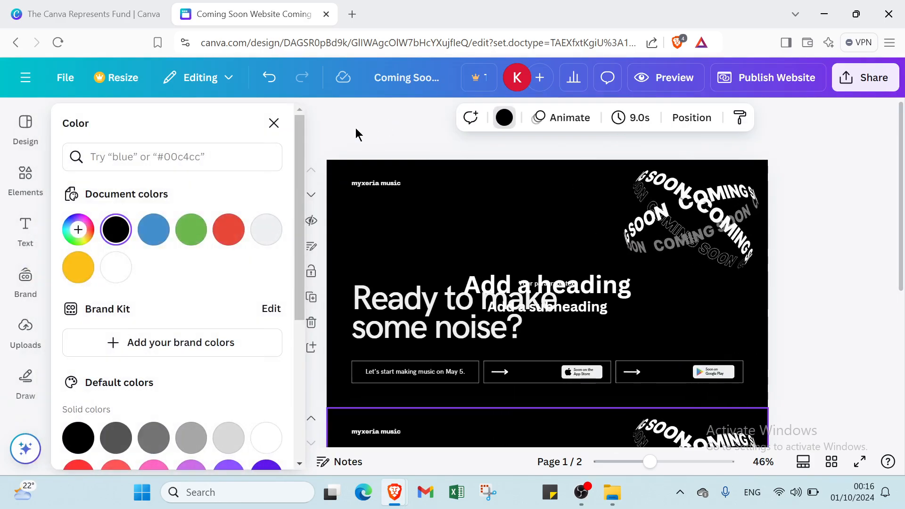
{"action": "left_click", "coordinate": [274, 123]}
Try the Pan and Rise page animations and settle on Fade.
{"action": "left_click", "coordinate": [411, 125]}
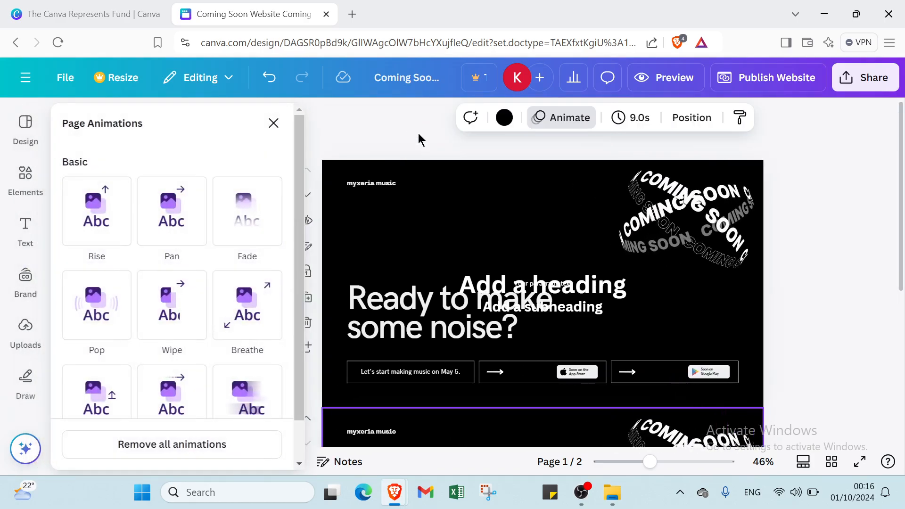
{"action": "left_click", "coordinate": [198, 205]}
{"action": "left_click", "coordinate": [120, 214]}
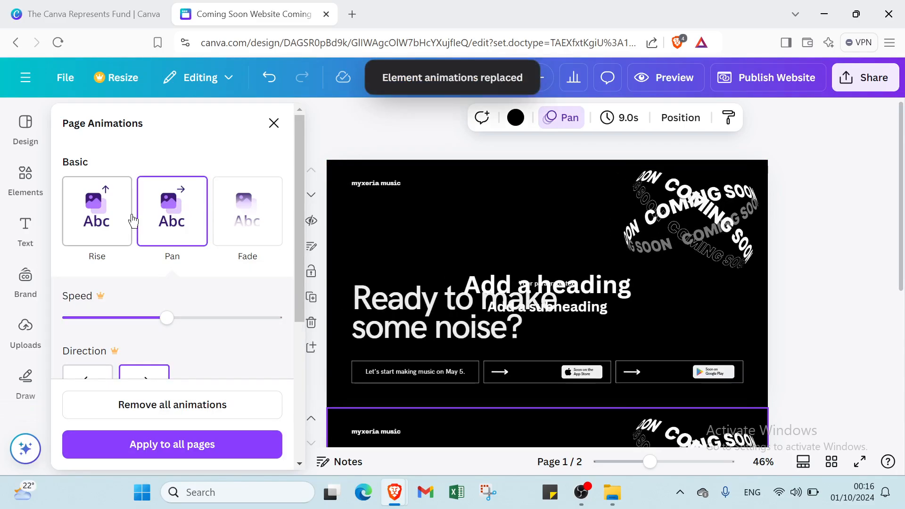
{"action": "left_click", "coordinate": [247, 210]}
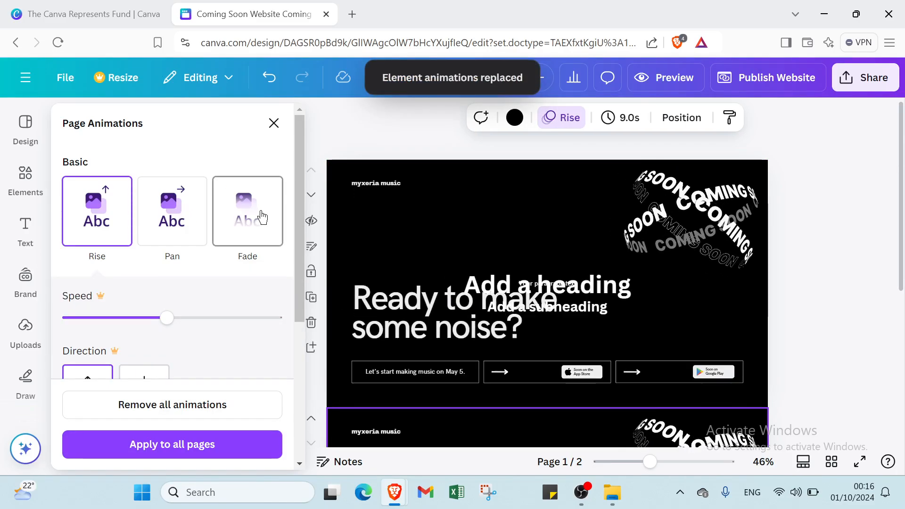
Check the page timing setting and look through the page's list of layers.
{"action": "left_click", "coordinate": [624, 124]}
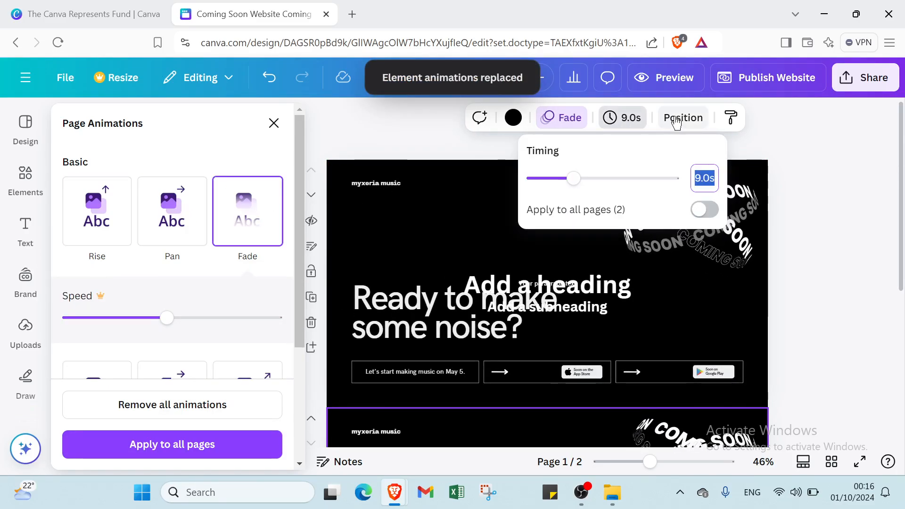
{"action": "left_click", "coordinate": [682, 117]}
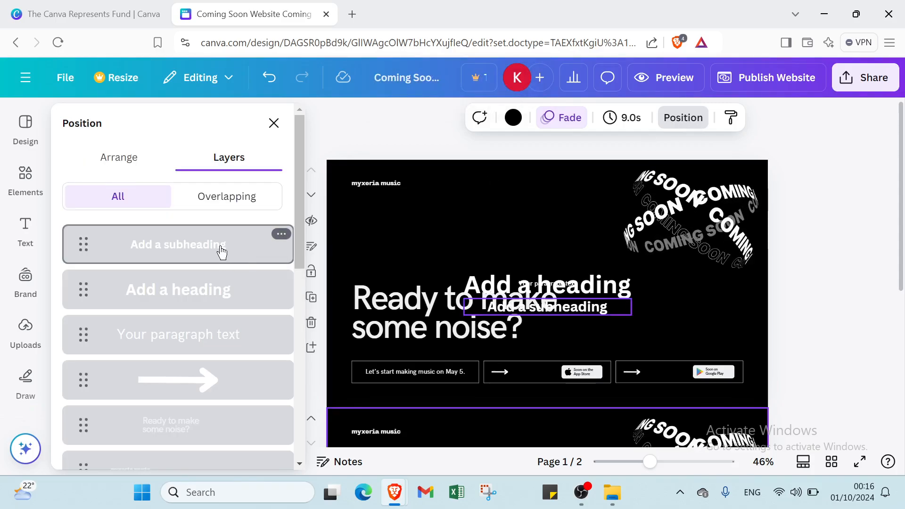
{"action": "scroll", "coordinate": [207, 193], "scroll_direction": "down", "scroll_amount": 5}
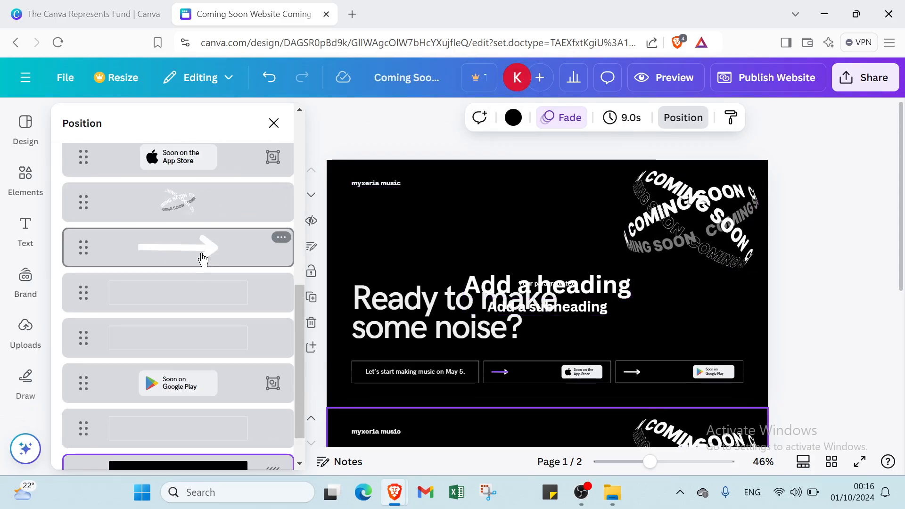
Select the arrow beside the App Store badge from the layers, copy its style and close the layer list.
{"action": "left_click", "coordinate": [228, 256]}
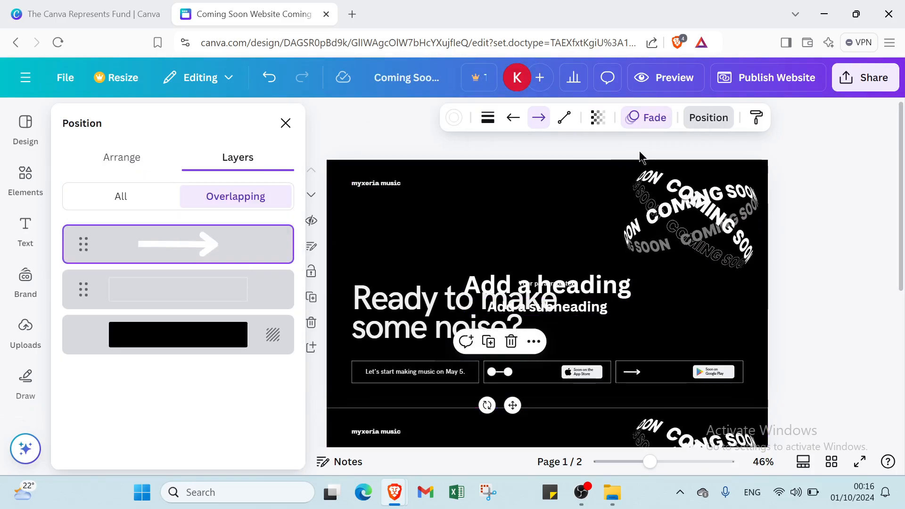
{"action": "left_click", "coordinate": [755, 119]}
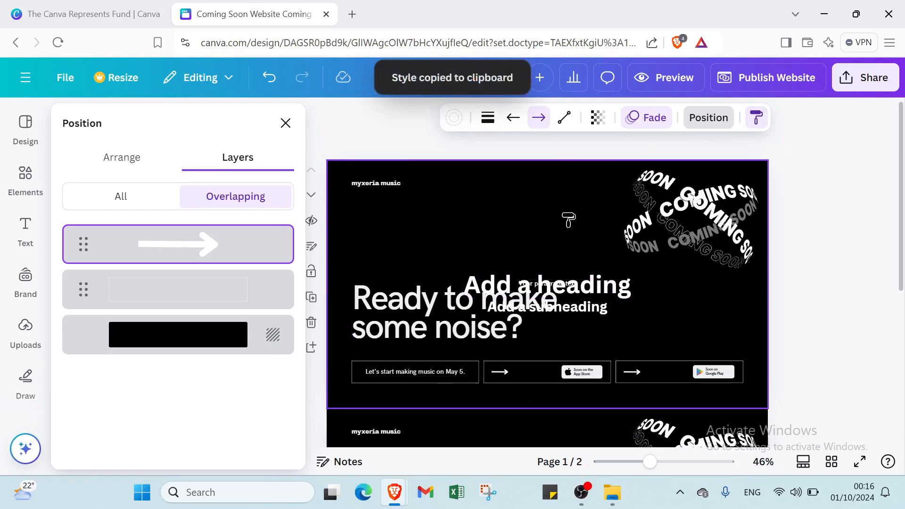
{"action": "scroll", "coordinate": [606, 217], "scroll_direction": "down", "scroll_amount": 5}
{"action": "scroll", "coordinate": [604, 217], "scroll_direction": "up", "scroll_amount": 5}
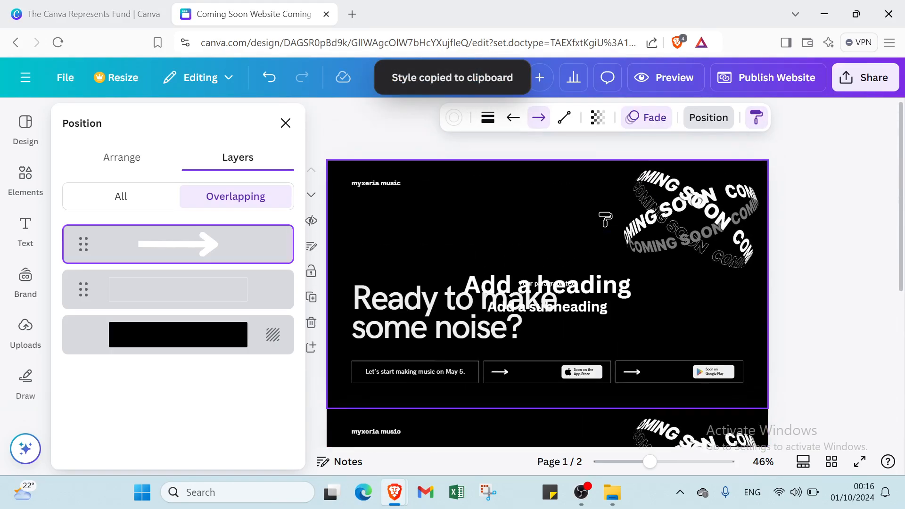
{"action": "left_click", "coordinate": [284, 119]}
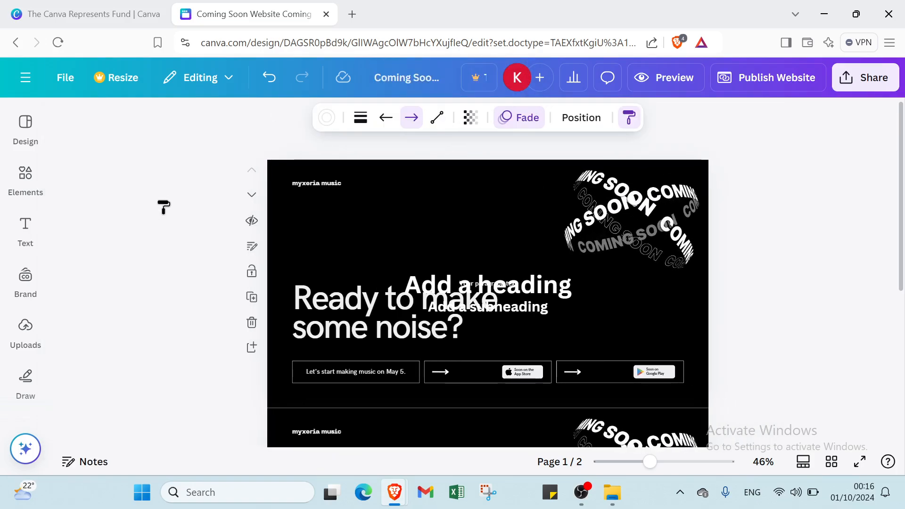
Leave the website design for the Canva home page and look through the recent designs.
{"action": "left_click", "coordinate": [25, 78]}
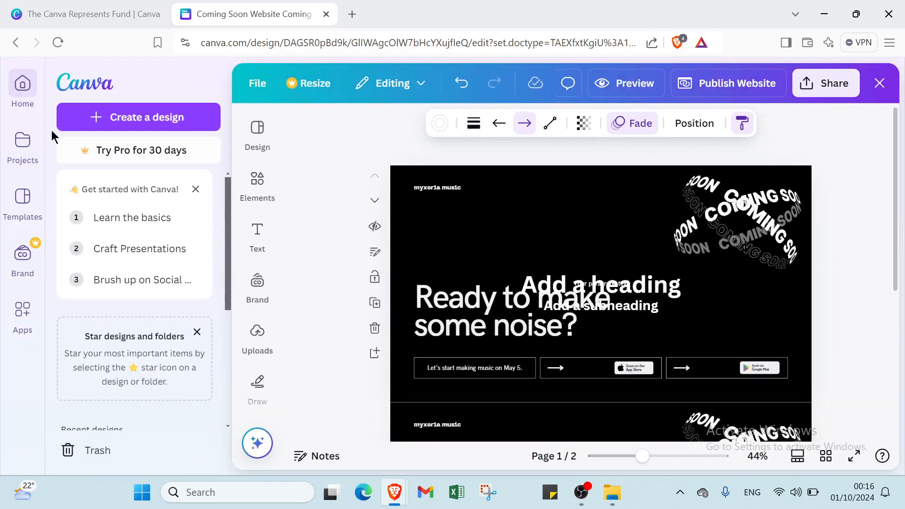
{"action": "left_click", "coordinate": [22, 88]}
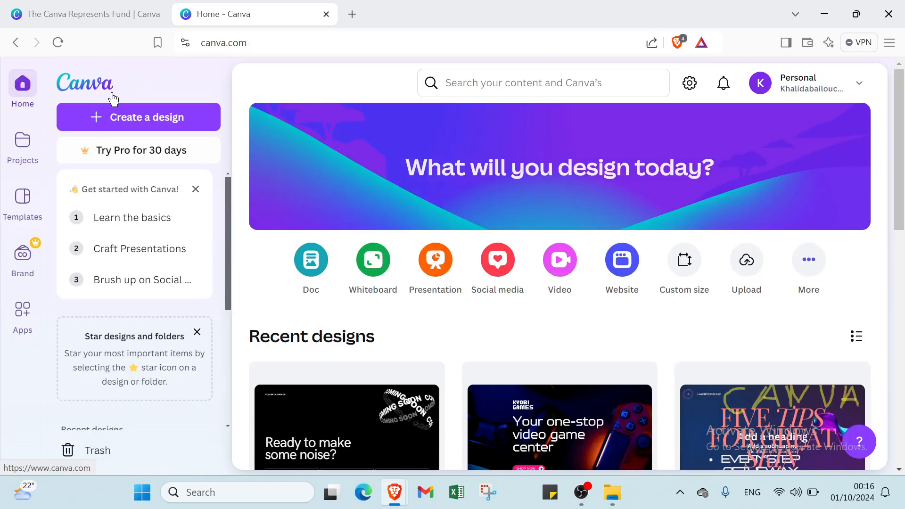
{"action": "scroll", "coordinate": [111, 96], "scroll_direction": "down", "scroll_amount": 1}
{"action": "scroll", "coordinate": [120, 157], "scroll_direction": "down", "scroll_amount": 1}
{"action": "scroll", "coordinate": [120, 158], "scroll_direction": "down", "scroll_amount": 3}
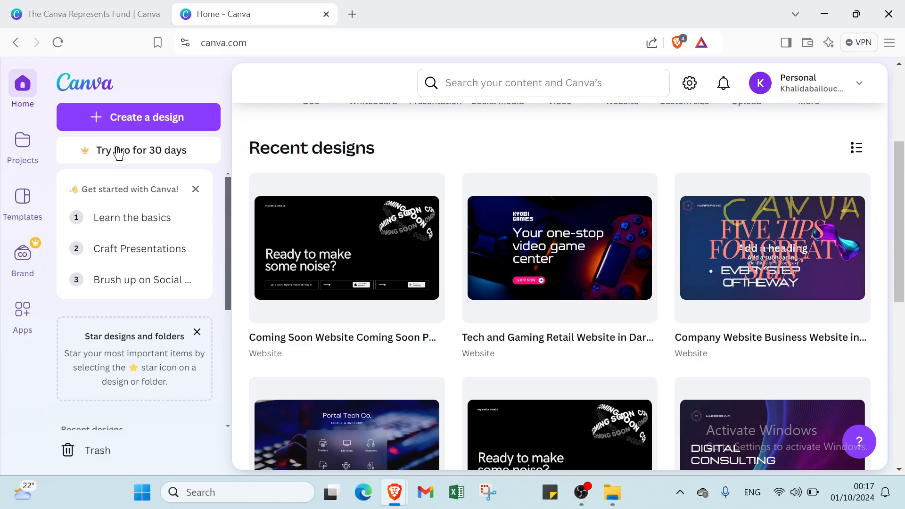
{"action": "scroll", "coordinate": [118, 154], "scroll_direction": "down", "scroll_amount": 5}
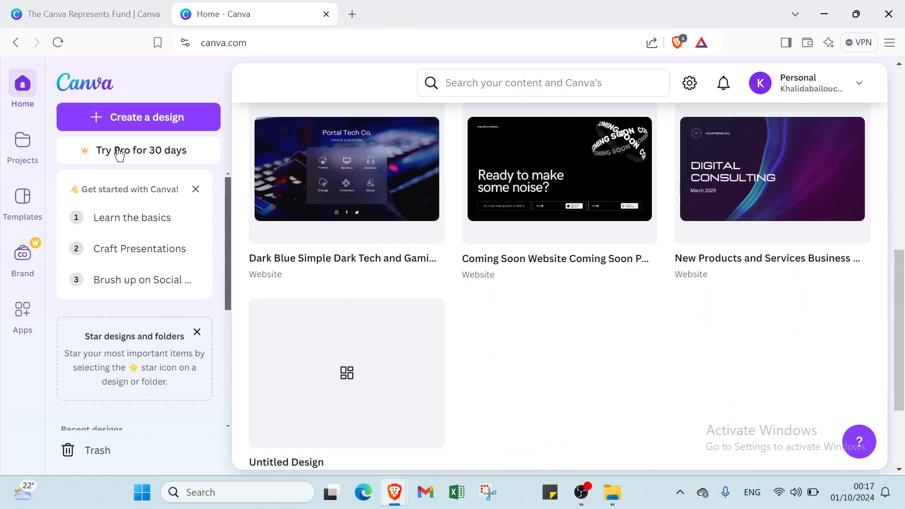
{"action": "scroll", "coordinate": [119, 154], "scroll_direction": "down", "scroll_amount": 3}
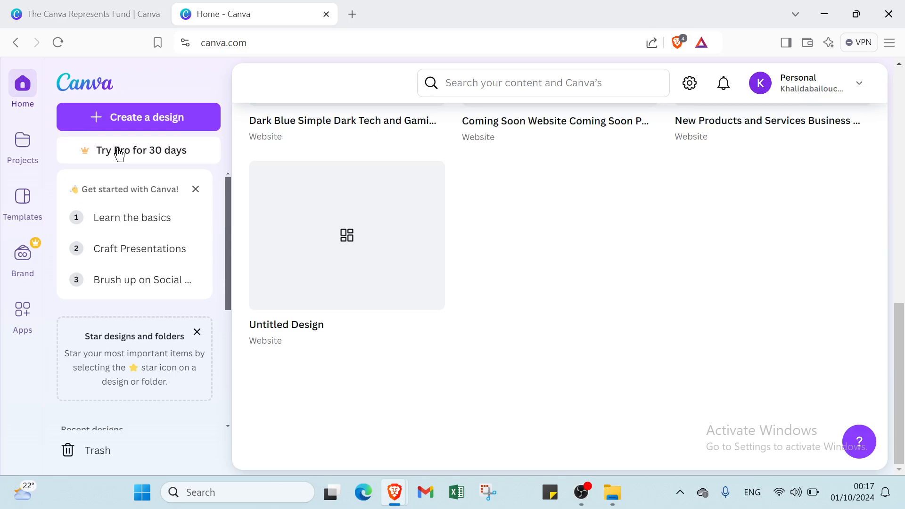
{"action": "scroll", "coordinate": [119, 154], "scroll_direction": "up", "scroll_amount": 10}
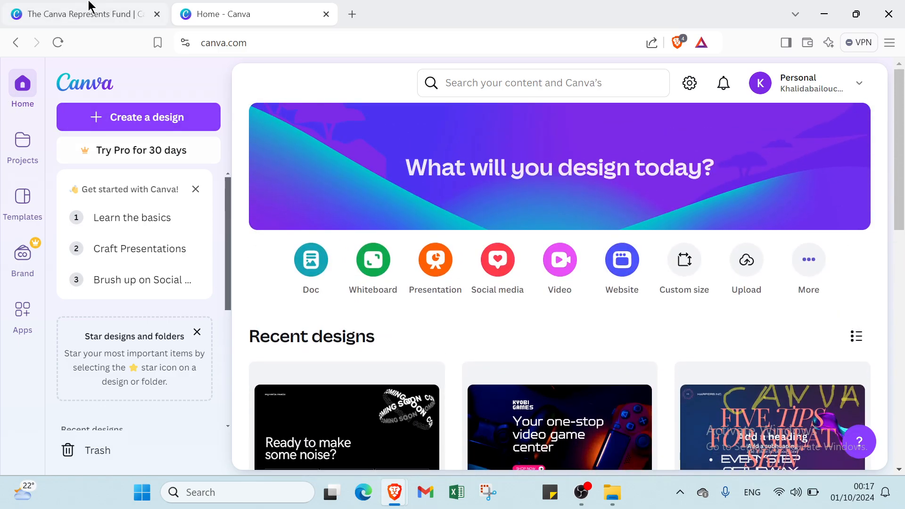
Switch to the open page about the Canva Represents Fund.
{"action": "left_click", "coordinate": [90, 6]}
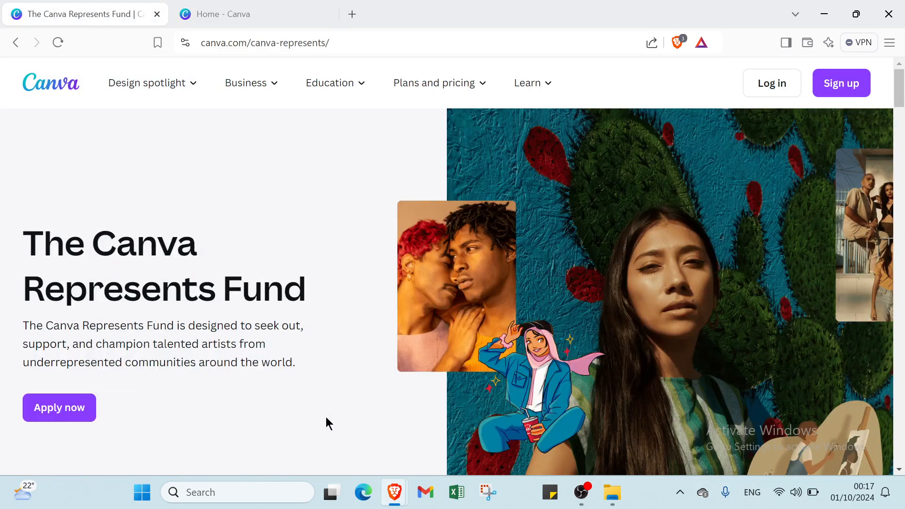